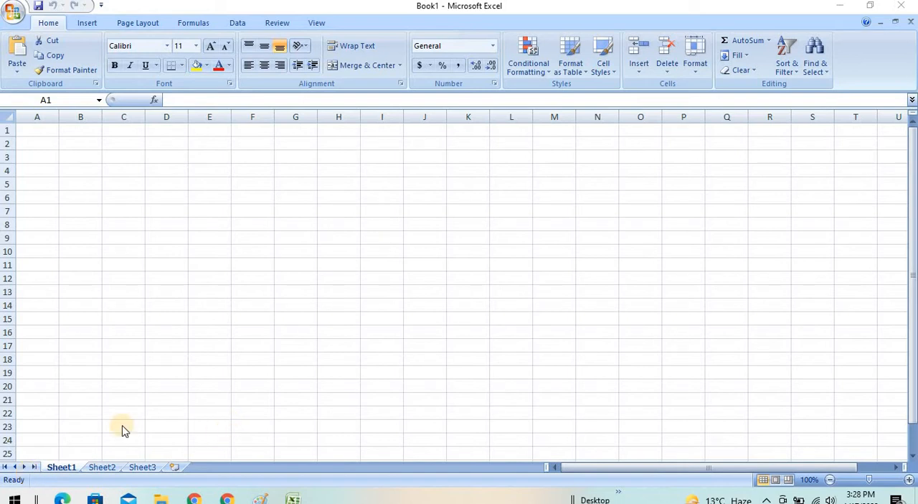
{"action": "double_click", "coordinate": [46, 134]}
{"action": "left_click", "coordinate": [95, 131]}
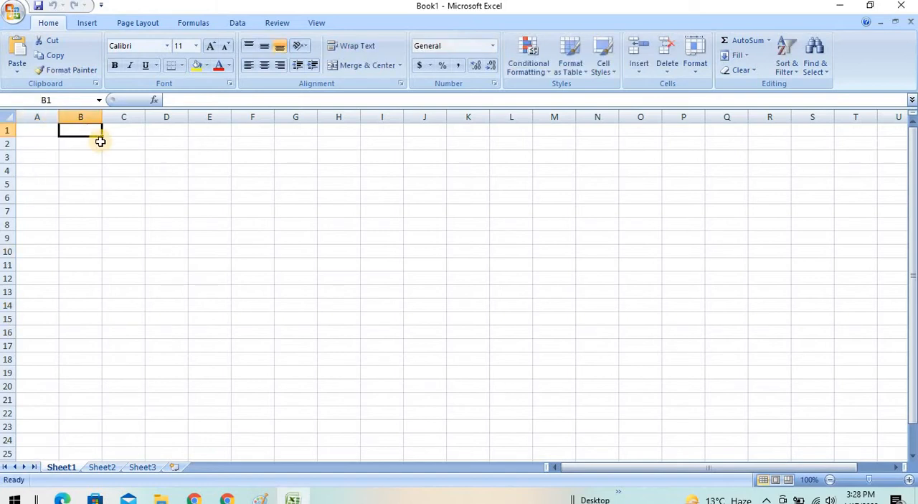
{"action": "left_click", "coordinate": [121, 132]}
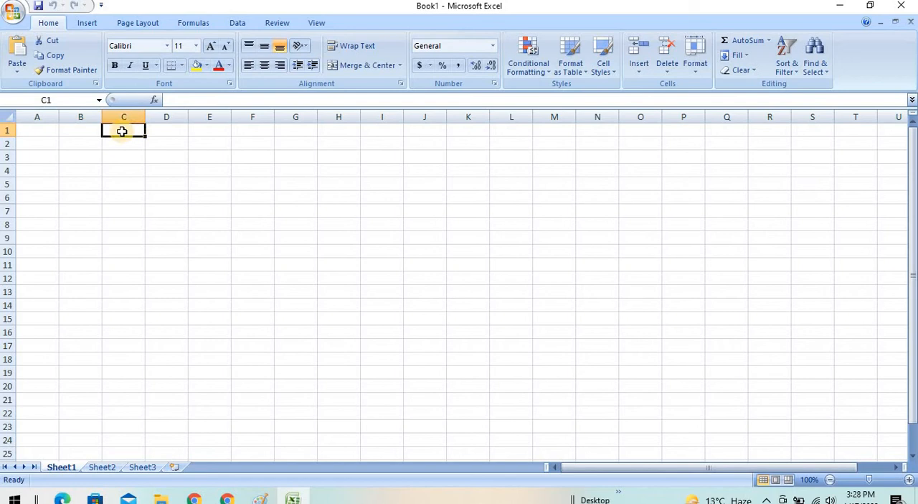
- Enter the heading "A&A INFNO & TECH" in cell D1
{"action": "left_click", "coordinate": [185, 133]}
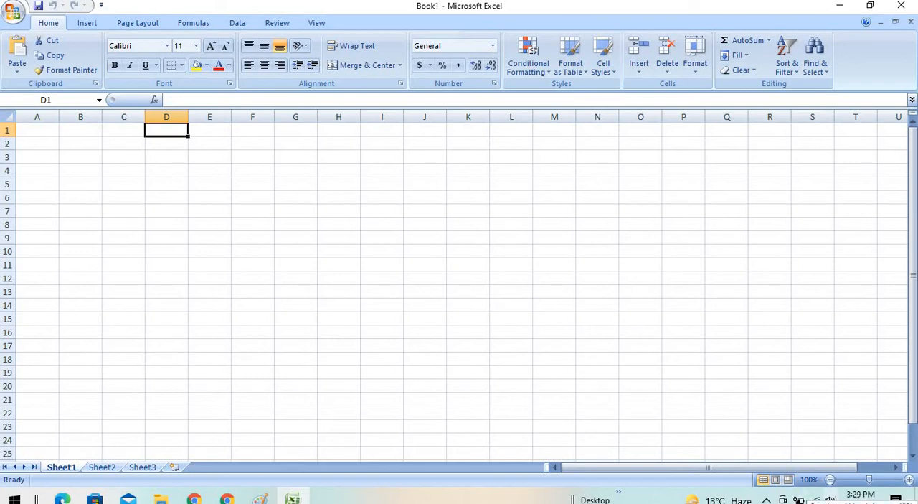
{"action": "type", "text": "A&A"}
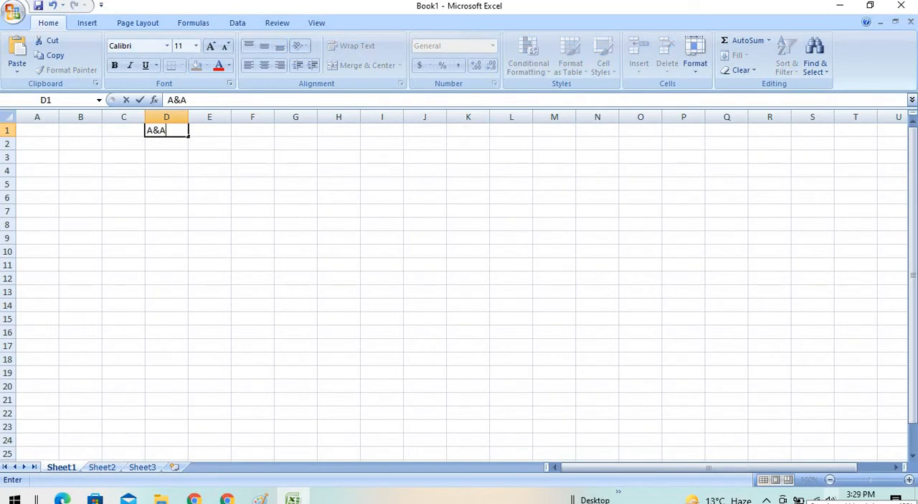
{"action": "type", "text": " INFO"}
{"action": "key", "text": "BackSpace"}
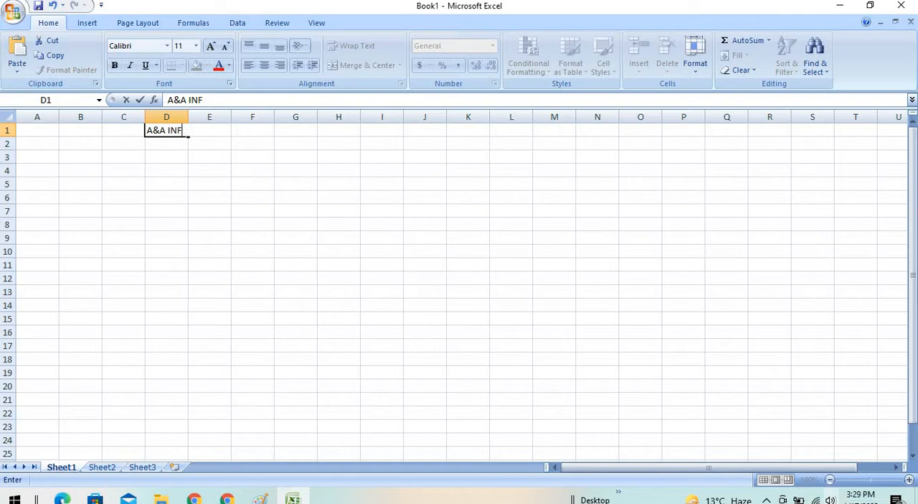
{"action": "type", "text": "NO & TECH"}
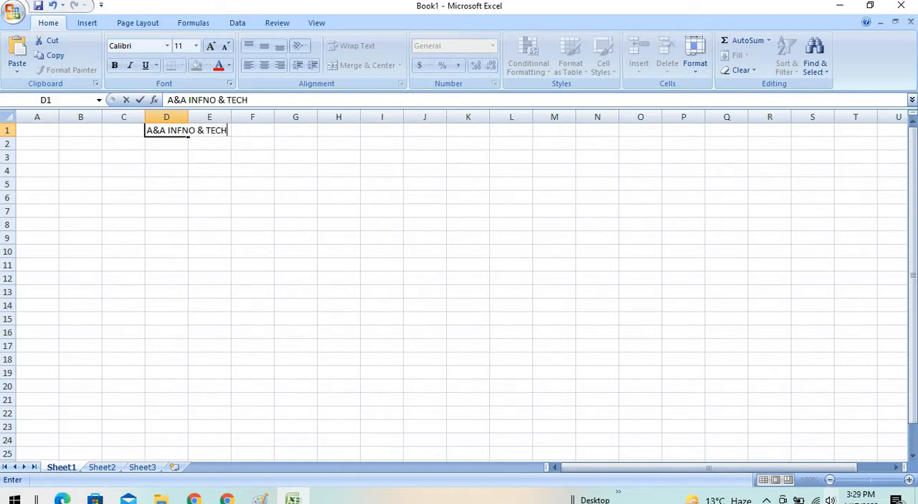
{"action": "left_click", "coordinate": [216, 229]}
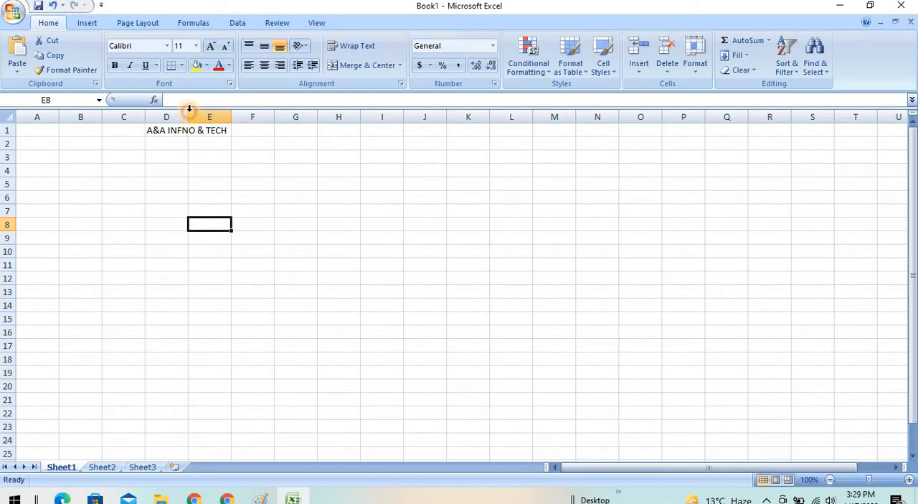
- Widen column D beyond the heading text and increase the height of row 1
{"action": "double_click", "coordinate": [189, 113]}
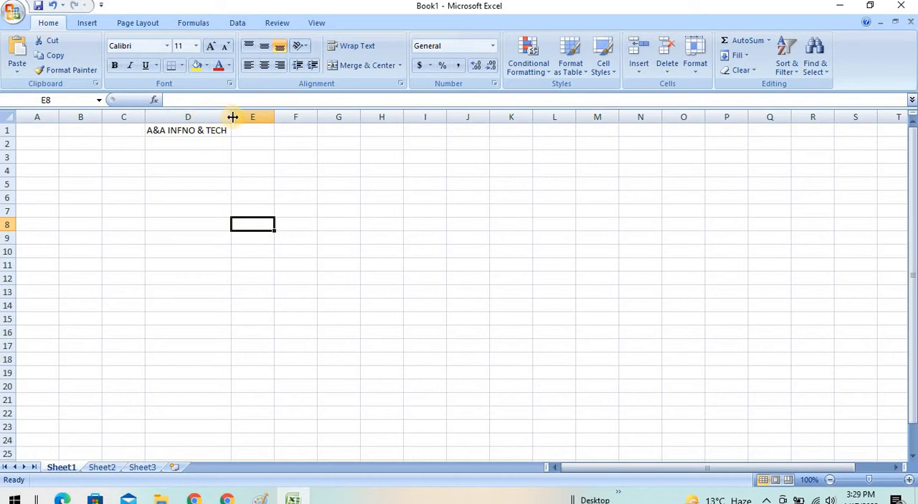
{"action": "left_click_drag", "start_coordinate": [232, 117], "coordinate": [274, 122]}
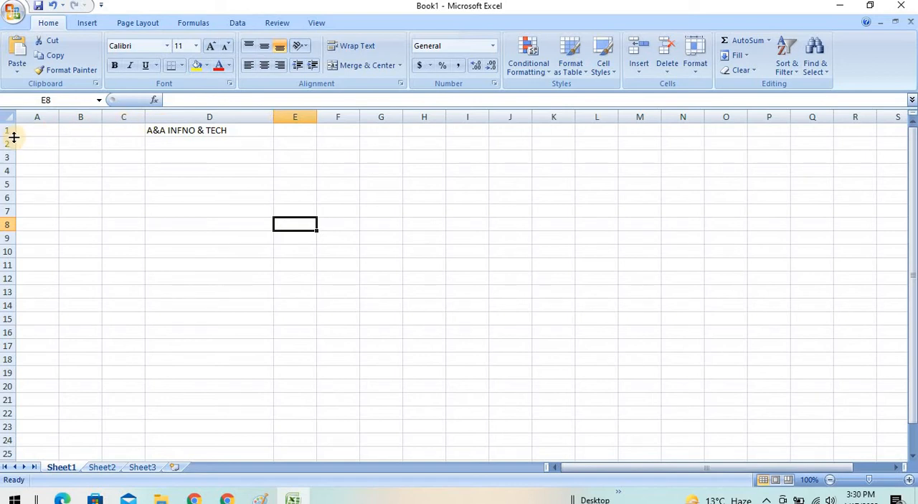
{"action": "left_click_drag", "start_coordinate": [14, 137], "coordinate": [17, 155]}
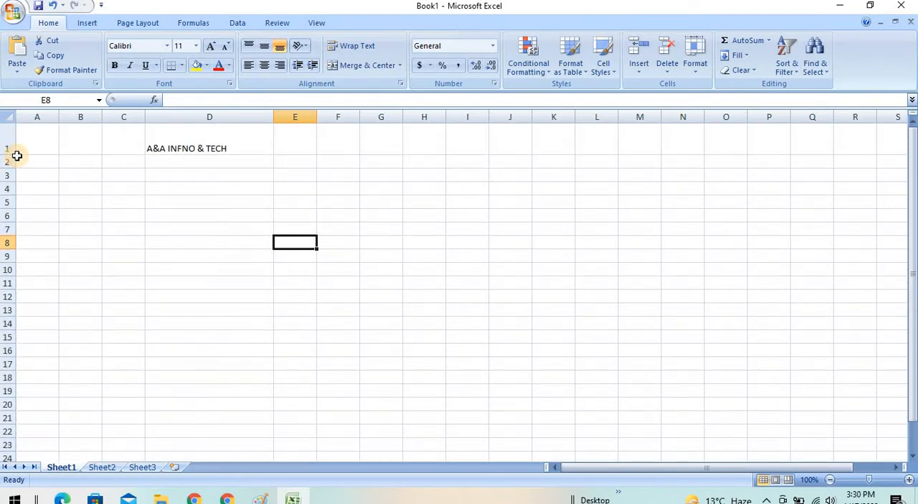
- Increase the font size of the heading in D1 to 72
{"action": "left_click", "coordinate": [212, 145]}
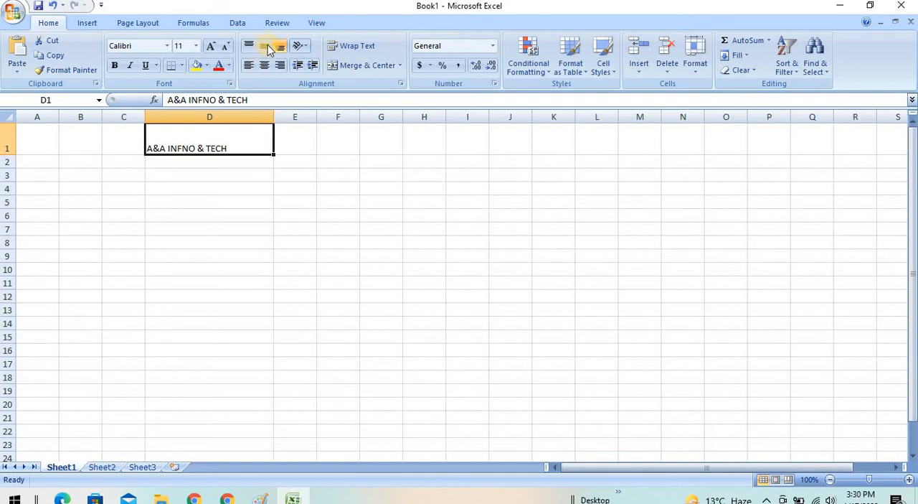
{"action": "left_click", "coordinate": [219, 46]}
{"action": "left_click", "coordinate": [219, 46]}
{"action": "left_click", "coordinate": [219, 46]}
{"action": "left_click", "coordinate": [219, 46]}
{"action": "left_click", "coordinate": [218, 46]}
{"action": "left_click", "coordinate": [218, 45]}
{"action": "left_click", "coordinate": [219, 46]}
{"action": "left_click", "coordinate": [219, 46]}
{"action": "left_click", "coordinate": [218, 46]}
{"action": "left_click", "coordinate": [218, 46]}
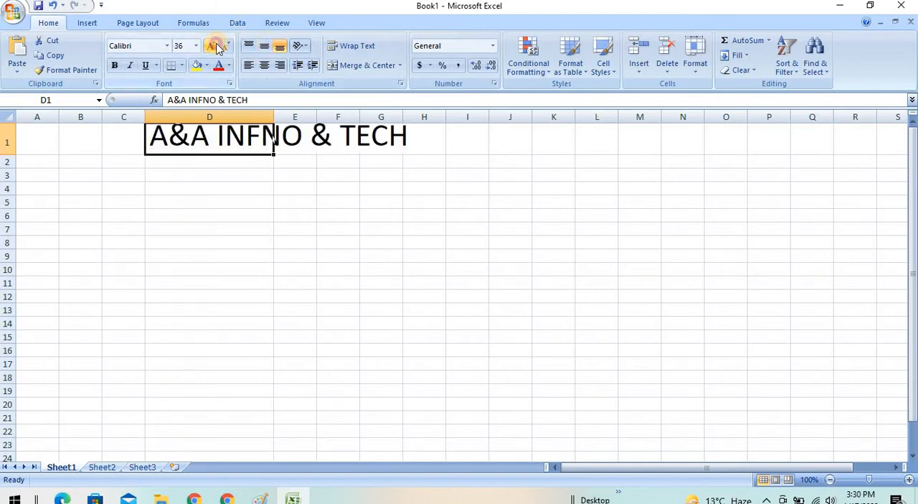
{"action": "left_click", "coordinate": [219, 46]}
{"action": "left_click", "coordinate": [219, 46]}
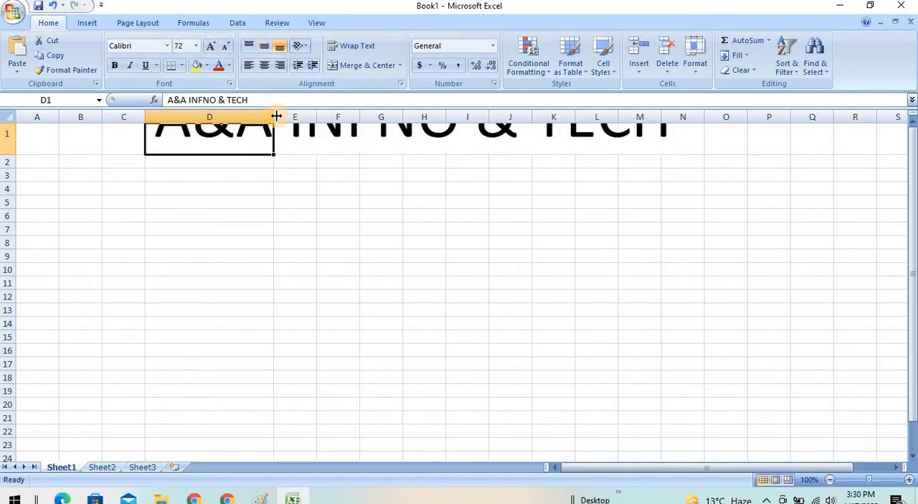
- Enlarge column D and row 1 until the whole 72-point heading fits inside cell D1
{"action": "left_click_drag", "start_coordinate": [276, 116], "coordinate": [699, 116]}
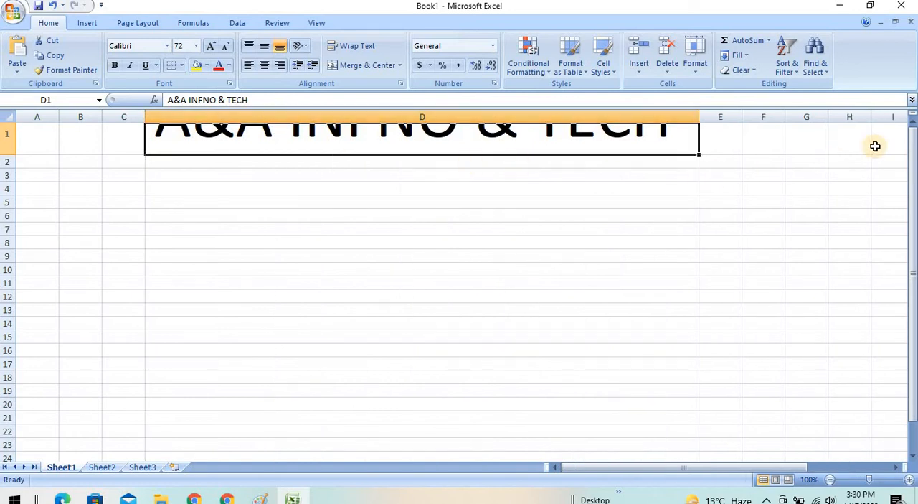
{"action": "left_click_drag", "start_coordinate": [908, 143], "coordinate": [906, 119]}
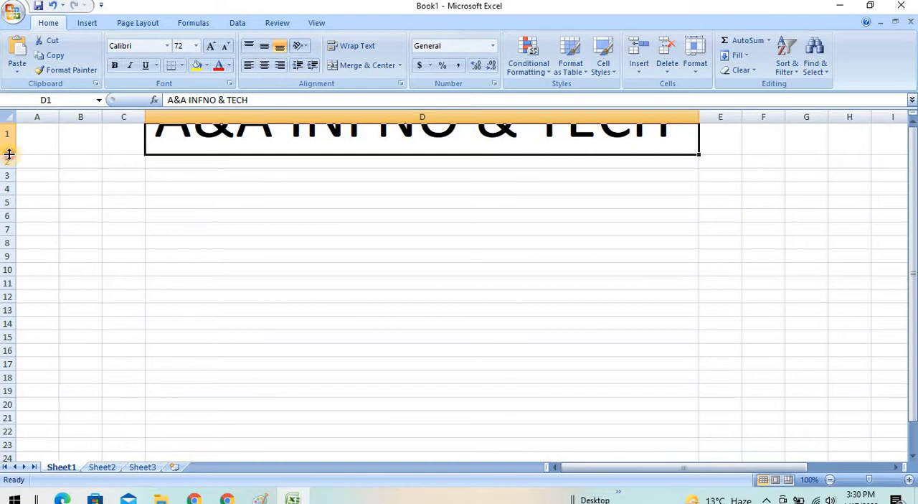
{"action": "left_click_drag", "start_coordinate": [12, 155], "coordinate": [17, 219]}
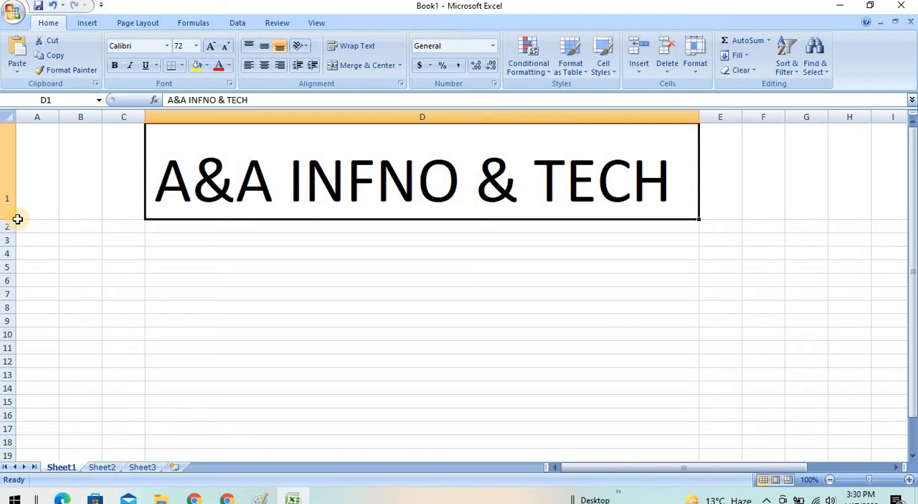
- Format the D1 heading in red Arial Black on a yellow fill, widening column D to fit the text
{"action": "left_click", "coordinate": [166, 46]}
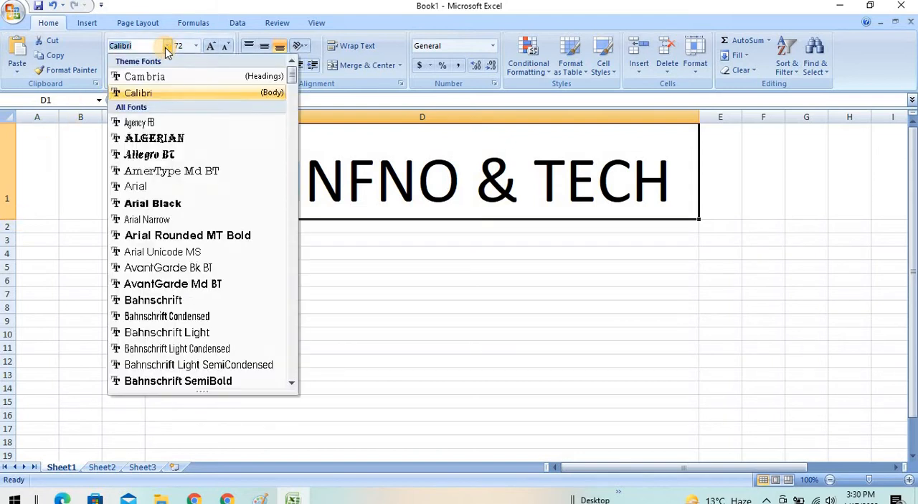
{"action": "left_click", "coordinate": [157, 199]}
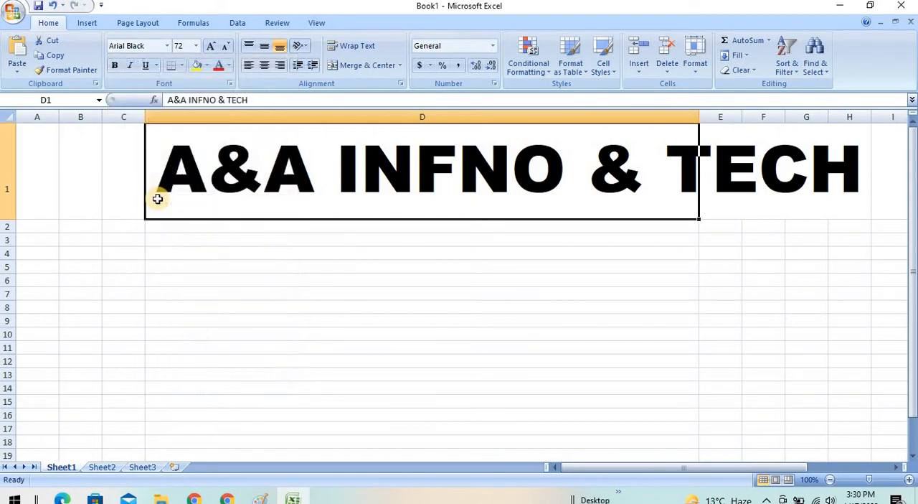
{"action": "left_click", "coordinate": [201, 66]}
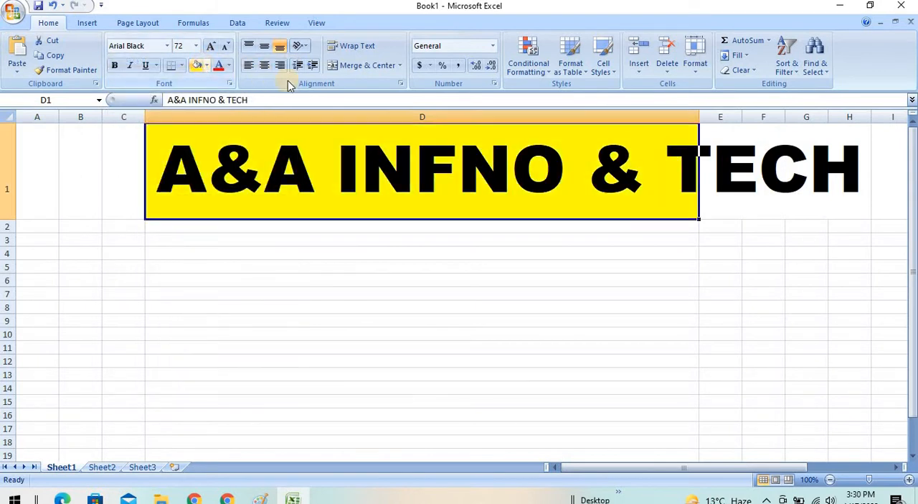
{"action": "double_click", "coordinate": [699, 116]}
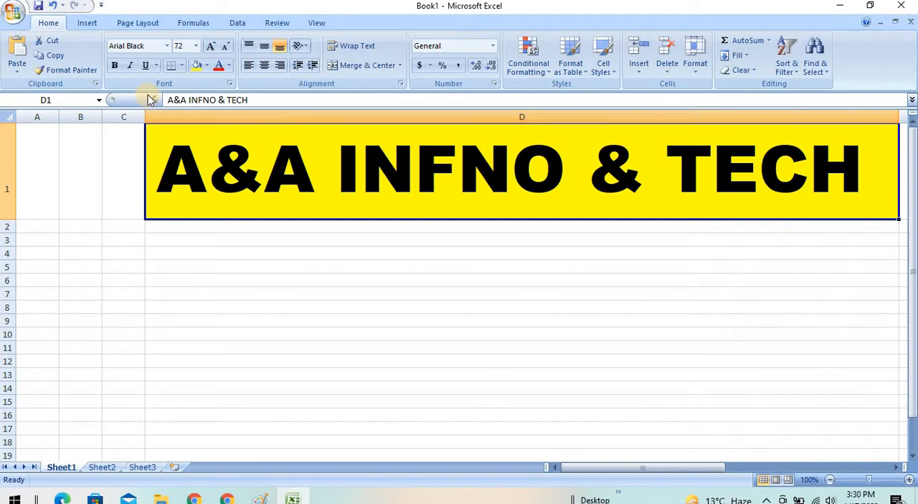
{"action": "left_click", "coordinate": [218, 65]}
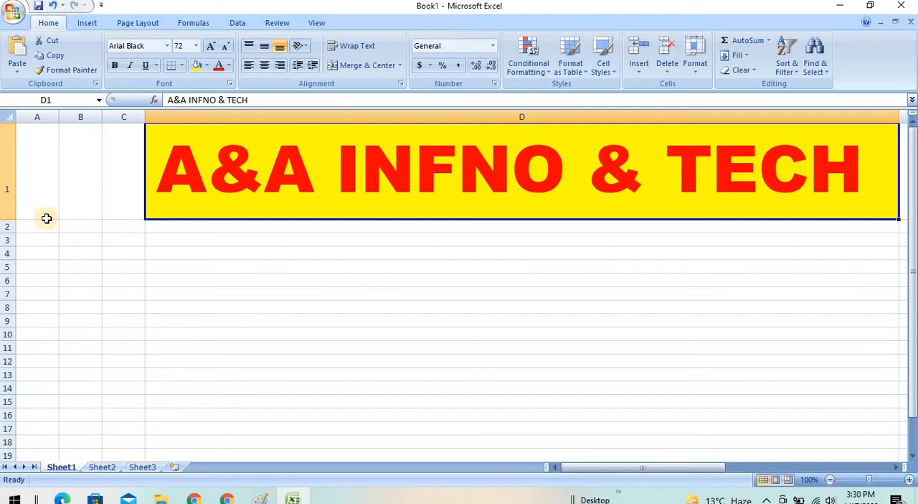
- Make row 1 much taller and centre the D1 heading both horizontally and vertically
{"action": "left_click_drag", "start_coordinate": [12, 221], "coordinate": [8, 304]}
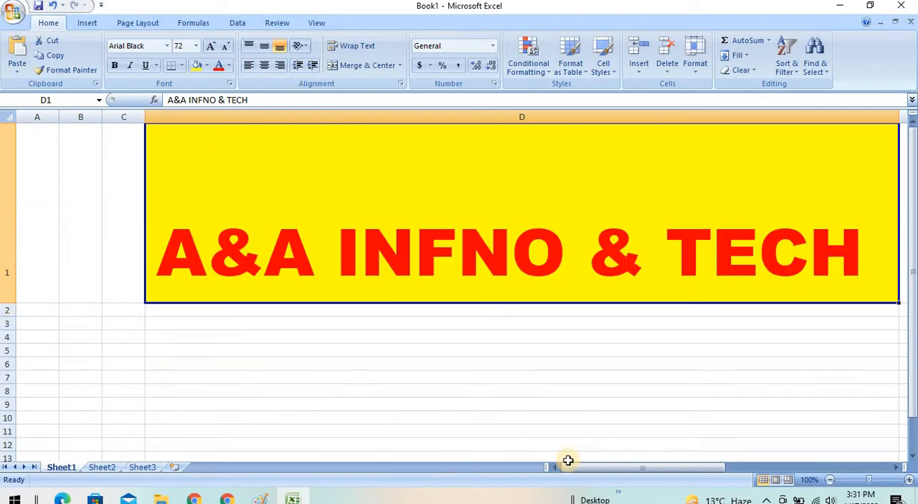
{"action": "left_click_drag", "start_coordinate": [595, 472], "coordinate": [626, 470]}
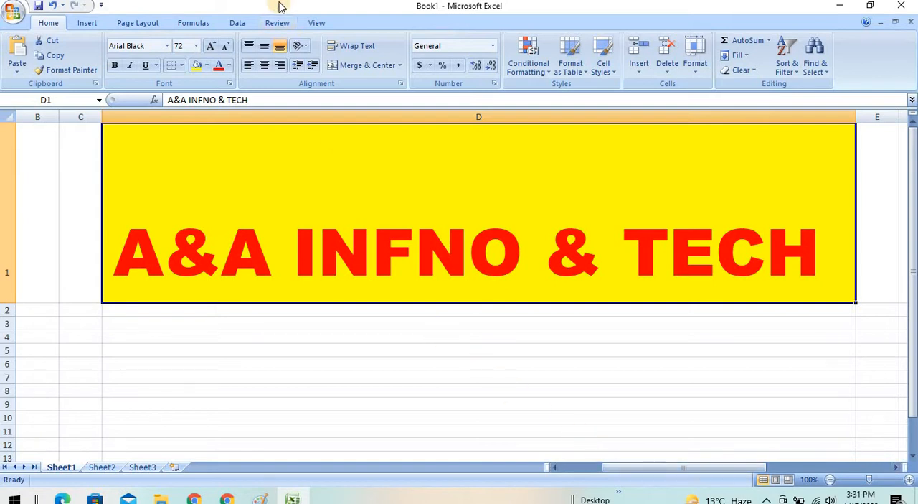
{"action": "left_click", "coordinate": [265, 65]}
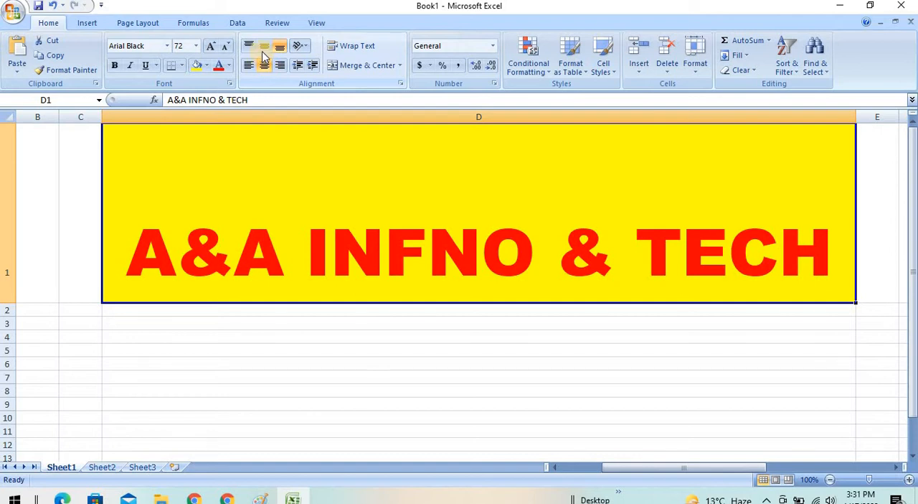
{"action": "left_click", "coordinate": [264, 47]}
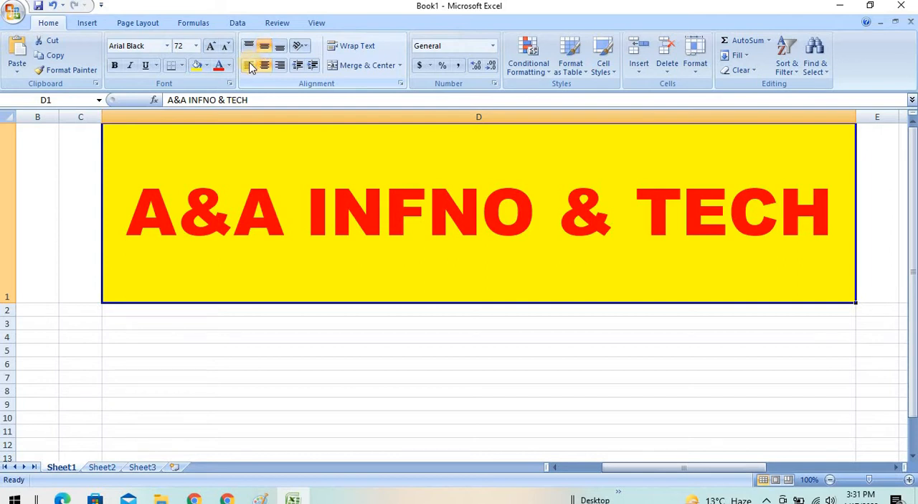
- Try left, right and bottom alignment on the D1 heading, and restore its centre and middle alignment
{"action": "left_click", "coordinate": [249, 66]}
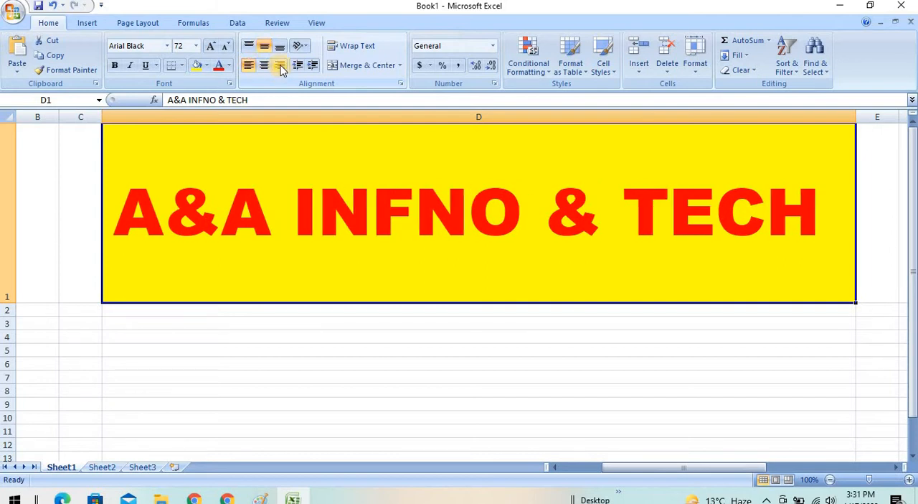
{"action": "left_click", "coordinate": [280, 65]}
{"action": "left_click", "coordinate": [279, 46]}
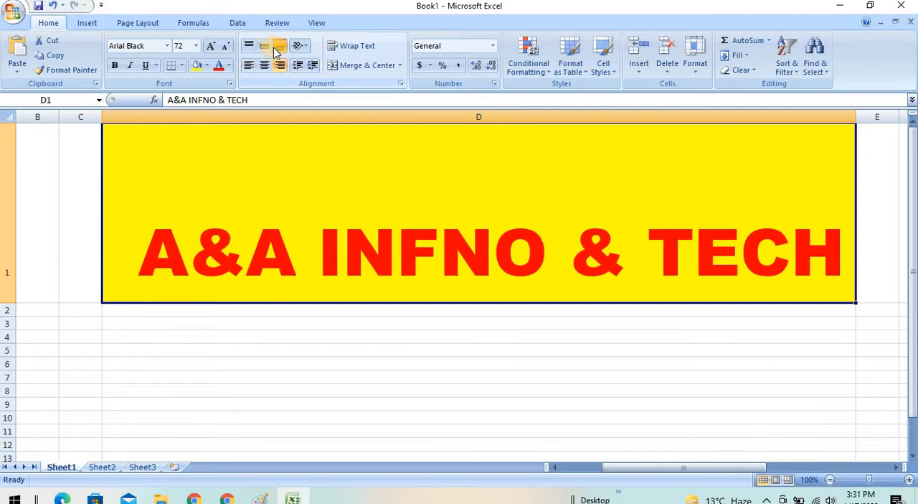
{"action": "left_click", "coordinate": [265, 47]}
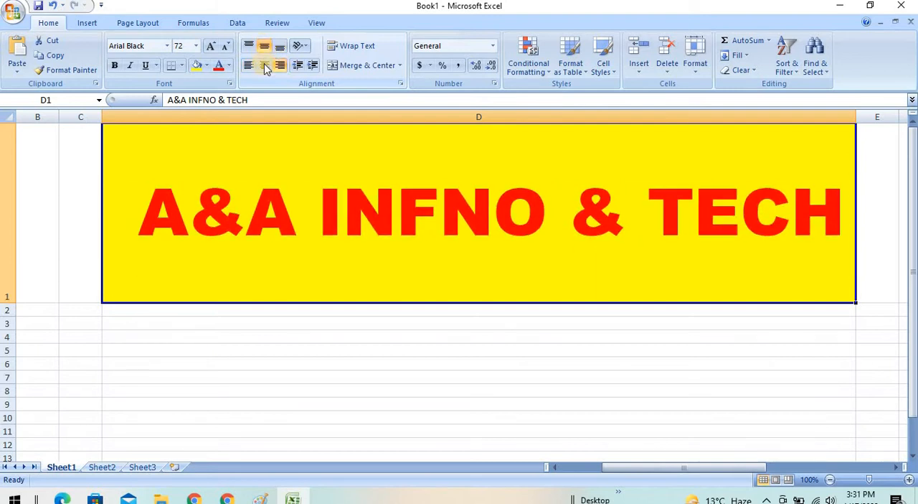
{"action": "left_click", "coordinate": [265, 66]}
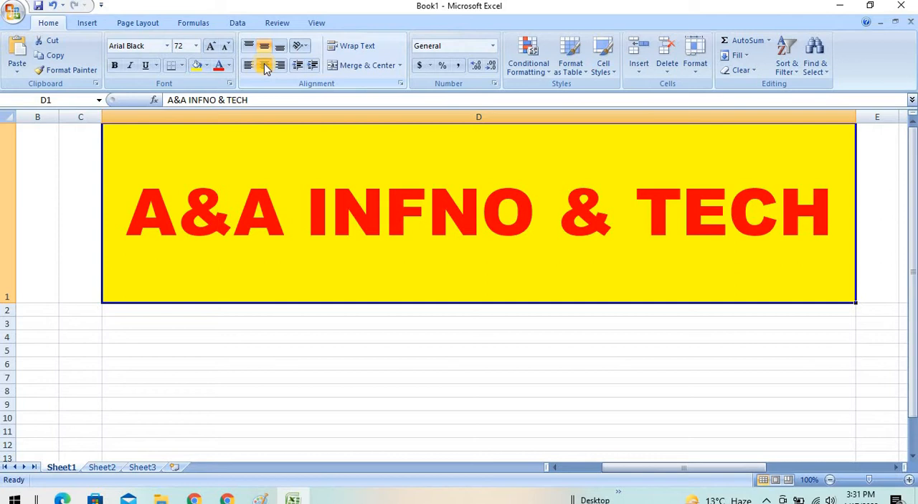
- Try the Vertical Text orientation on the D1 heading and undo it
{"action": "left_click", "coordinate": [309, 47]}
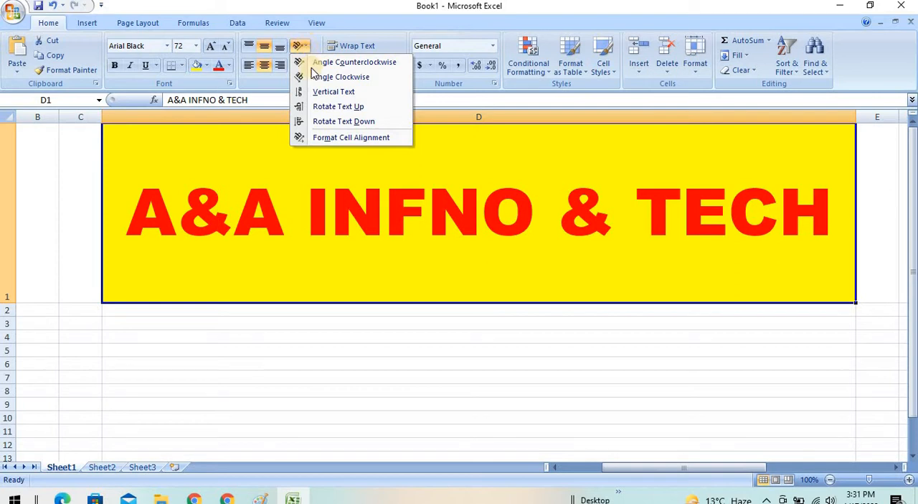
{"action": "left_click", "coordinate": [307, 92]}
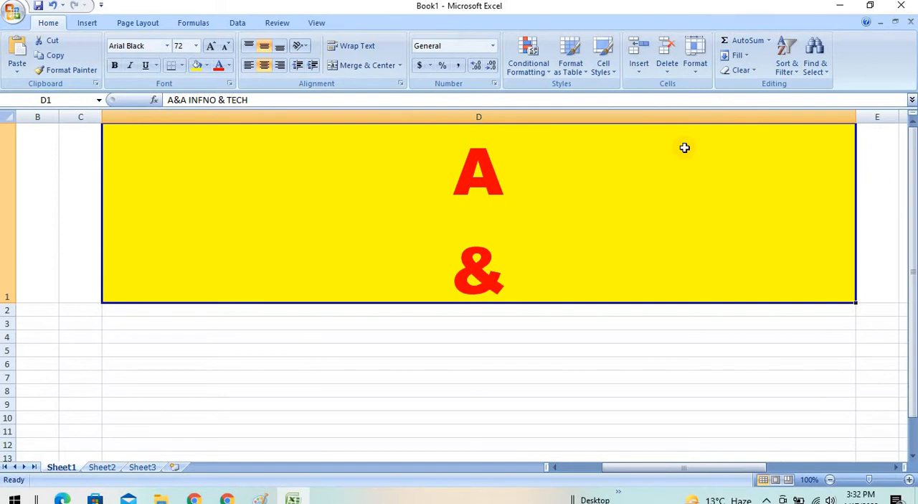
{"action": "key", "text": "ctrl+z"}
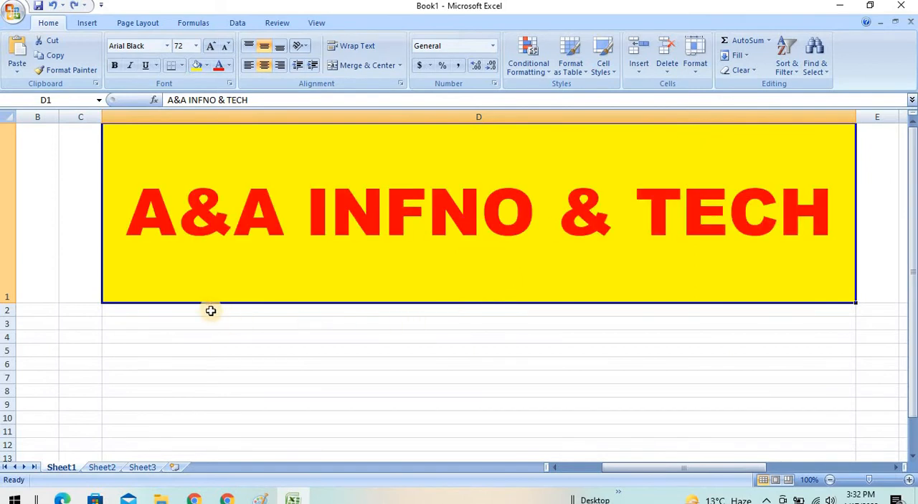
- Enter "A&A" in cell D4 and reselect that cell
{"action": "left_click", "coordinate": [346, 338]}
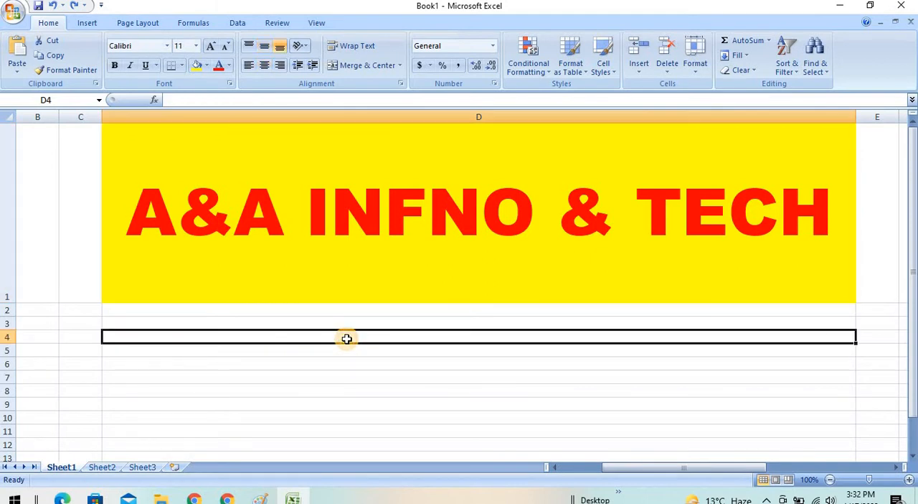
{"action": "type", "text": "A&A"}
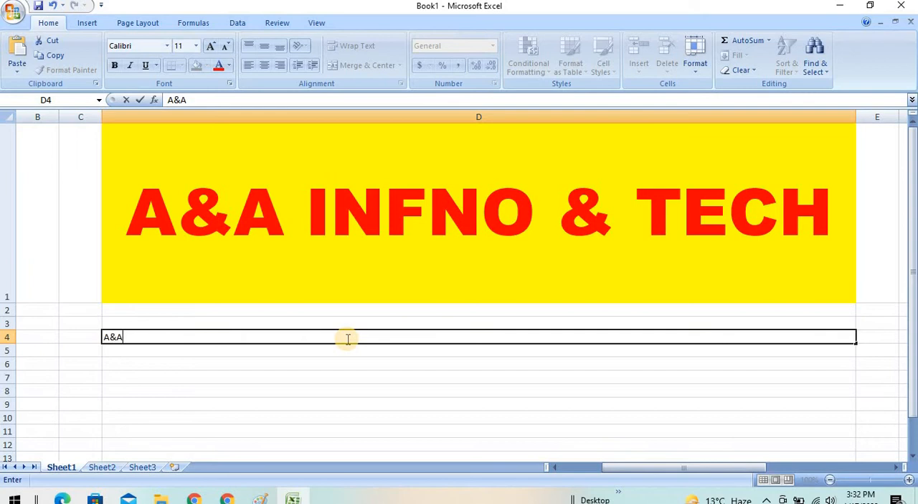
{"action": "left_click", "coordinate": [296, 363]}
{"action": "left_click", "coordinate": [272, 338]}
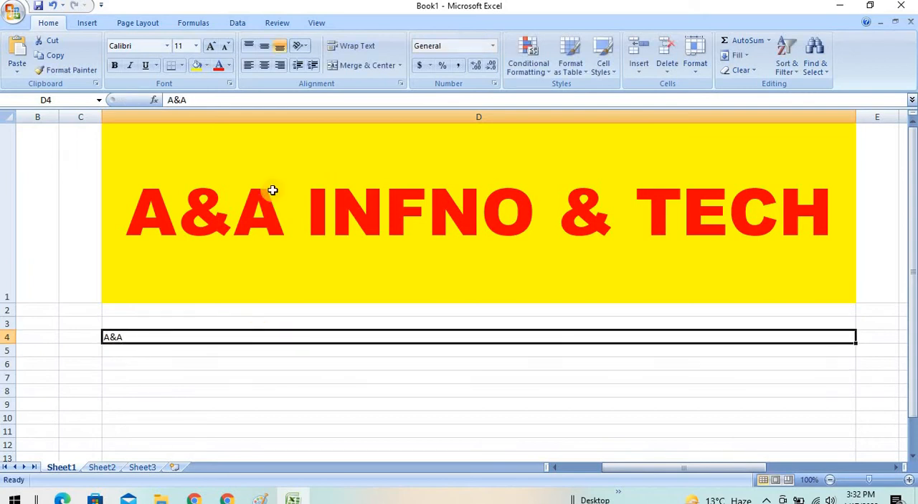
- Centre the D4 text horizontally and vertically, and enlarge its font to size 28
{"action": "left_click", "coordinate": [264, 66]}
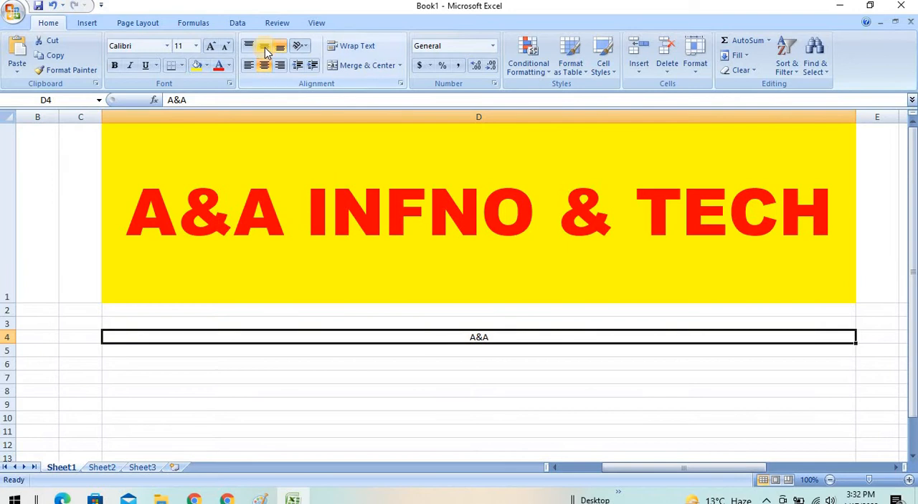
{"action": "left_click", "coordinate": [211, 46]}
{"action": "left_click", "coordinate": [212, 46]}
{"action": "left_click", "coordinate": [212, 46]}
{"action": "left_click", "coordinate": [212, 46]}
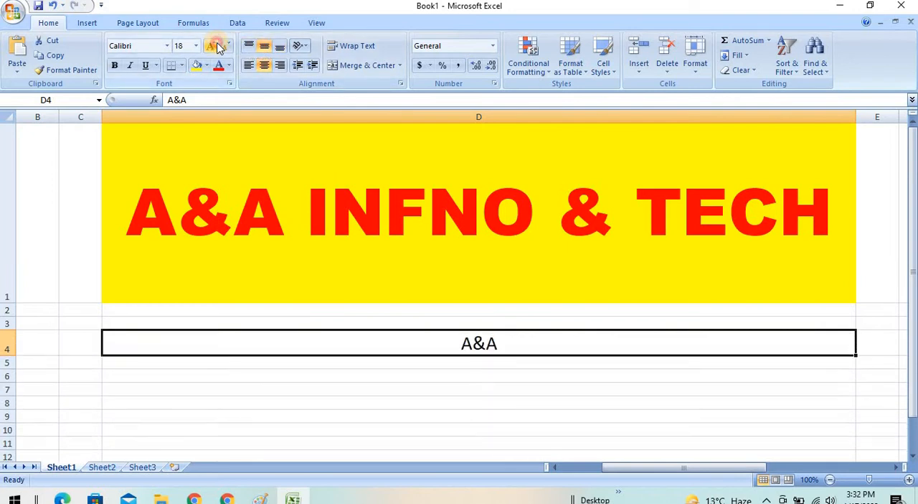
{"action": "left_click", "coordinate": [211, 46]}
{"action": "left_click", "coordinate": [212, 46]}
{"action": "left_click", "coordinate": [211, 46]}
{"action": "left_click", "coordinate": [212, 46]}
{"action": "left_click", "coordinate": [217, 46]}
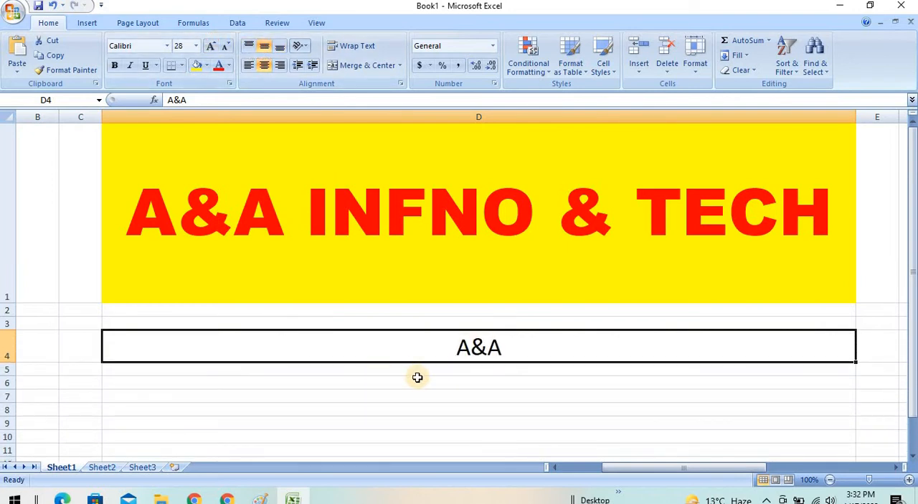
- Try the Vertical Text, Rotate Text Up and Angle Clockwise orientations on the D4 text
{"action": "left_click", "coordinate": [307, 46]}
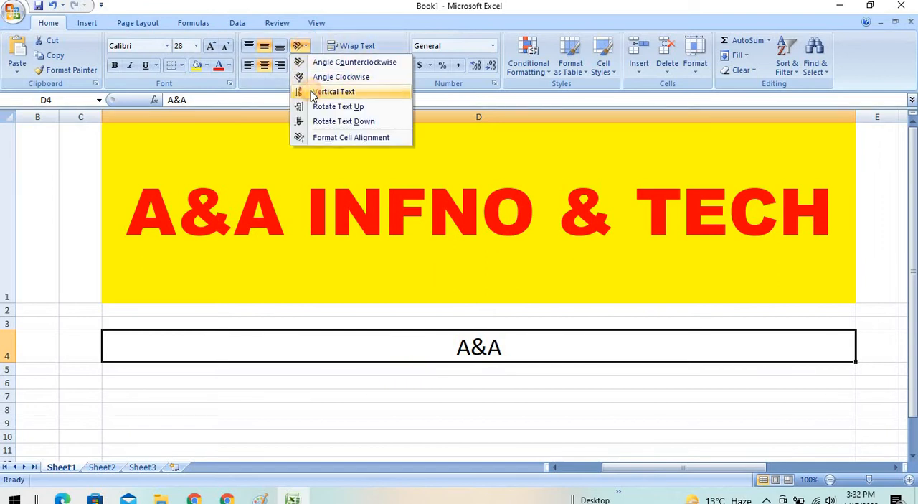
{"action": "left_click", "coordinate": [313, 94]}
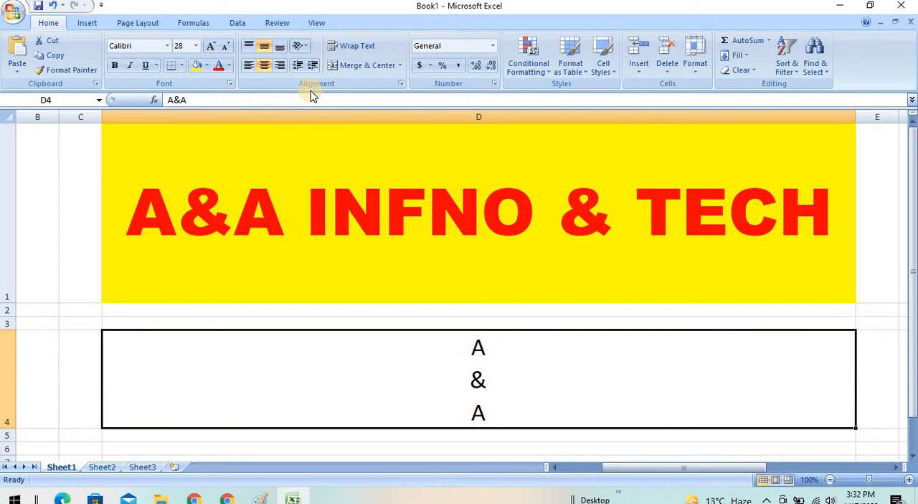
{"action": "left_click", "coordinate": [301, 46]}
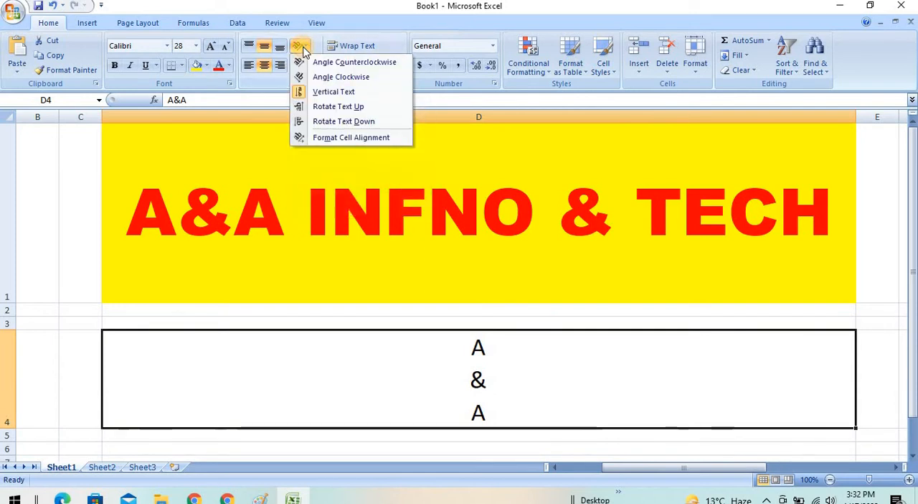
{"action": "left_click", "coordinate": [318, 107]}
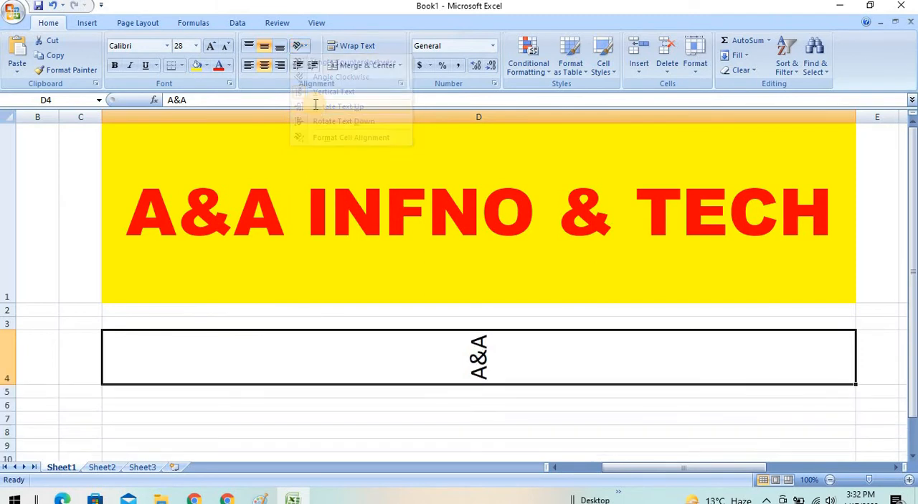
{"action": "left_click", "coordinate": [307, 48]}
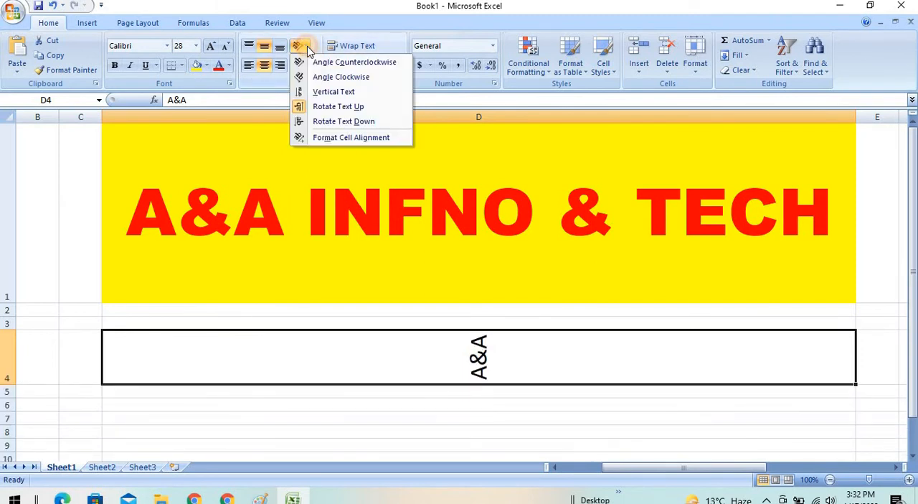
{"action": "left_click", "coordinate": [323, 79]}
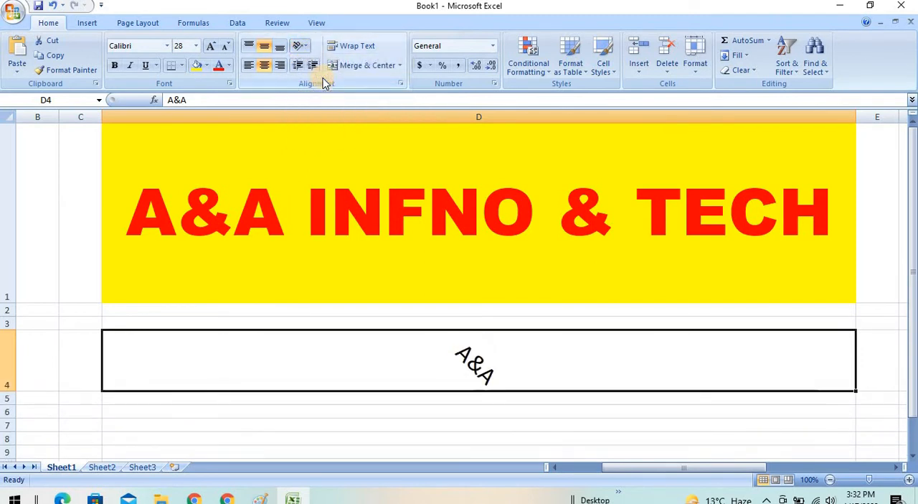
- Set the D4 text orientation to 56 degrees in the cell alignment settings
{"action": "left_click", "coordinate": [302, 46]}
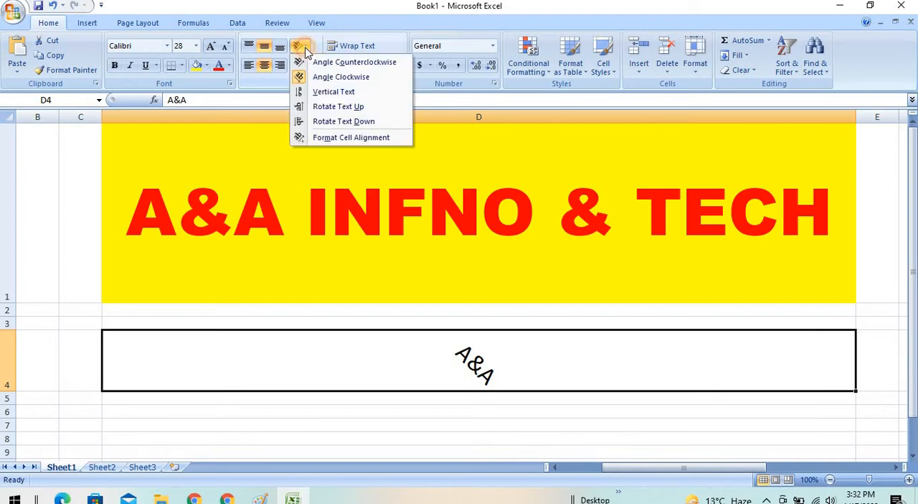
{"action": "left_click", "coordinate": [324, 139]}
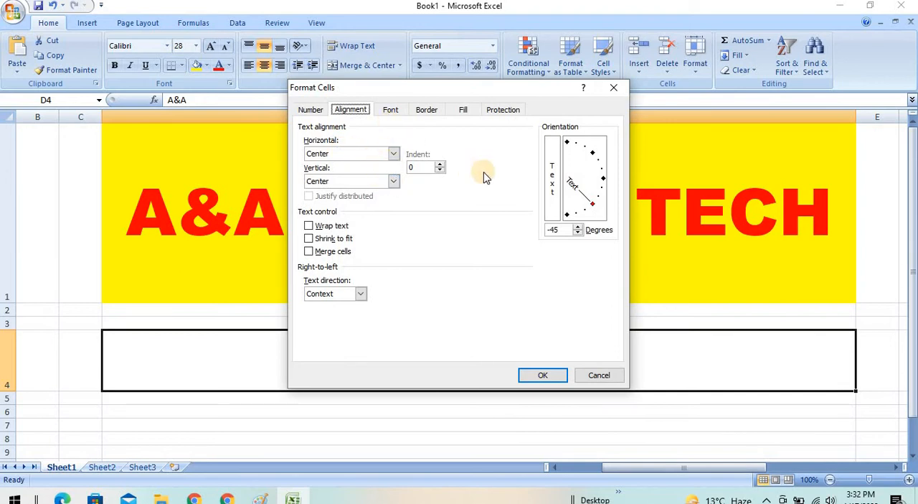
{"action": "left_click", "coordinate": [580, 227]}
{"action": "left_click", "coordinate": [580, 226]}
{"action": "left_click", "coordinate": [579, 227]}
{"action": "left_click", "coordinate": [580, 227]}
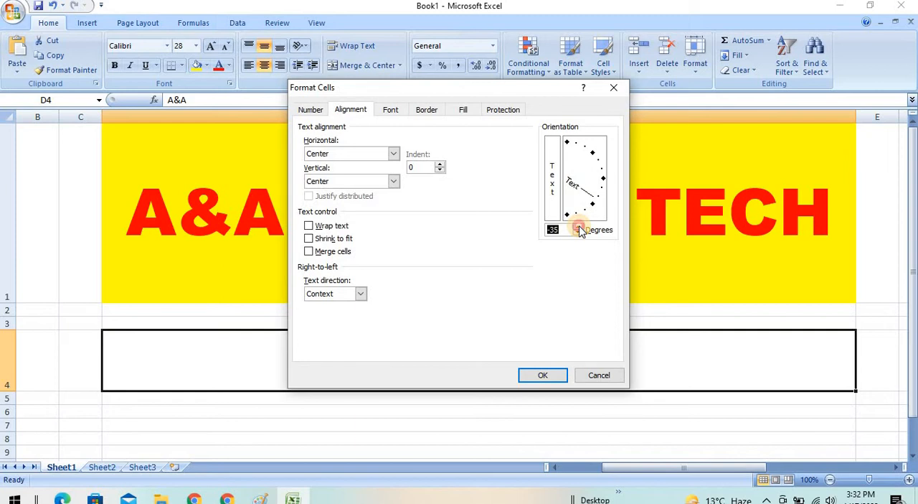
{"action": "left_click", "coordinate": [579, 227]}
{"action": "left_click", "coordinate": [579, 227]}
{"action": "left_click", "coordinate": [579, 226]}
{"action": "left_click", "coordinate": [579, 227]}
{"action": "left_click", "coordinate": [579, 227]}
{"action": "left_click", "coordinate": [578, 227]}
{"action": "left_click", "coordinate": [579, 227]}
{"action": "left_click", "coordinate": [579, 227]}
{"action": "left_click_drag", "start_coordinate": [580, 227], "coordinate": [580, 227]}
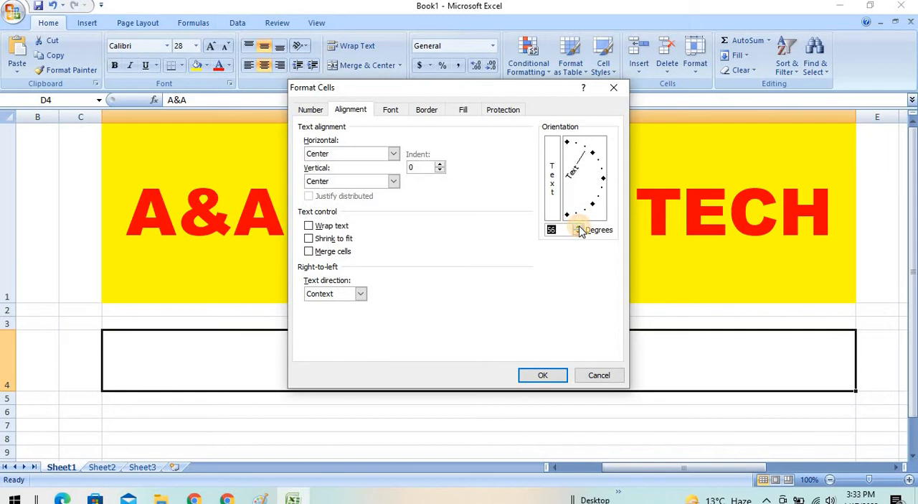
{"action": "left_click", "coordinate": [545, 375]}
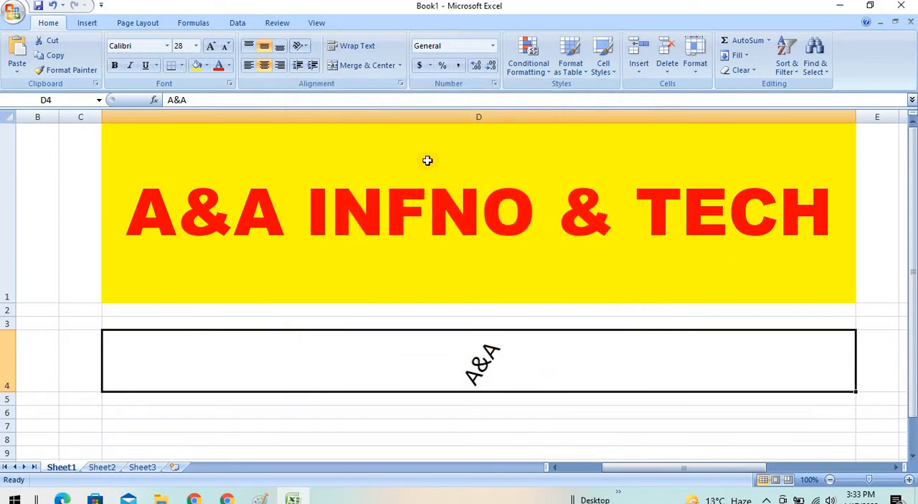
- Check the D4 cell alignment settings without changing them, and apply the Rotate Text Down orientation
{"action": "left_click", "coordinate": [304, 46]}
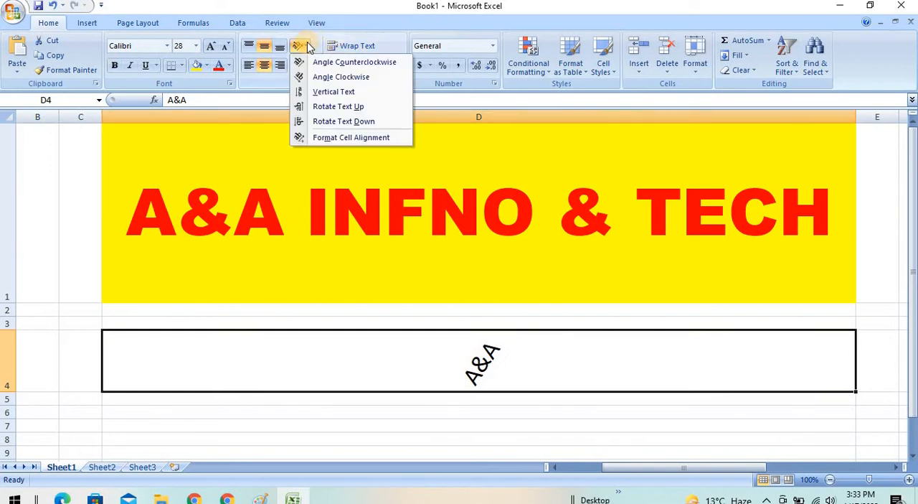
{"action": "left_click", "coordinate": [356, 138]}
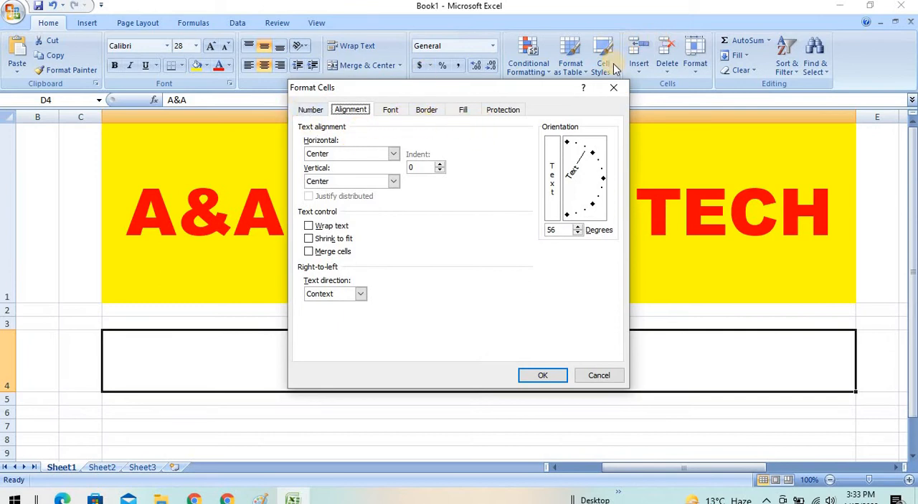
{"action": "left_click", "coordinate": [614, 88]}
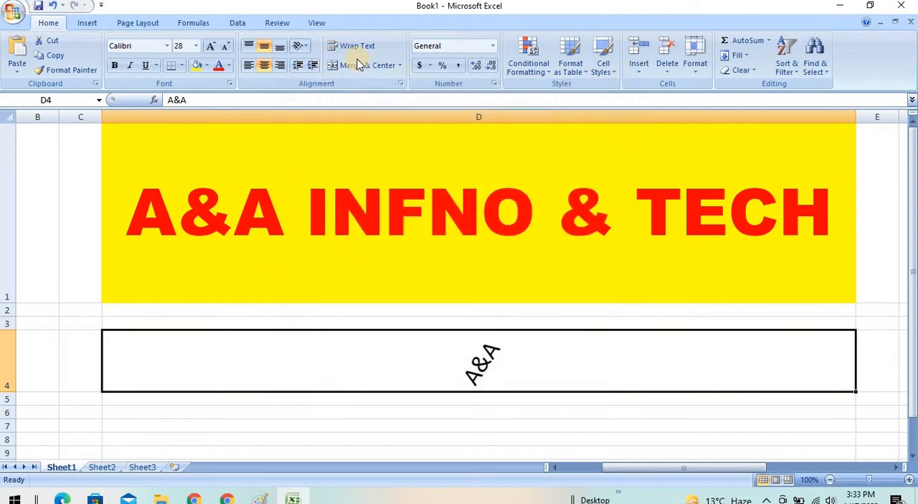
{"action": "left_click", "coordinate": [302, 46]}
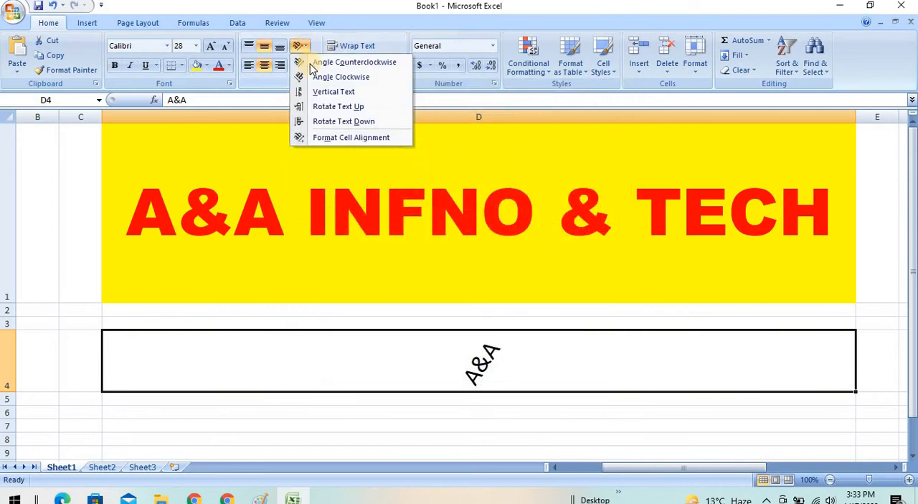
{"action": "left_click", "coordinate": [337, 119]}
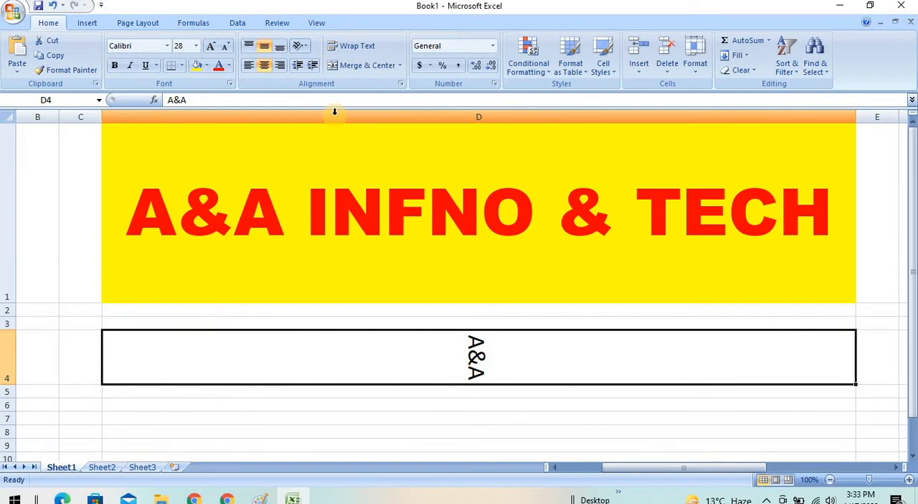
- Undo all D4 changes and the D1 heading's formatting and cell resizing, back to the plain 11-point heading text
{"action": "key", "text": "ctrl+z"}
{"action": "key", "text": "ctrl+z"}
{"action": "key", "text": "ctrl+z"}
{"action": "key", "text": "ctrl+z"}
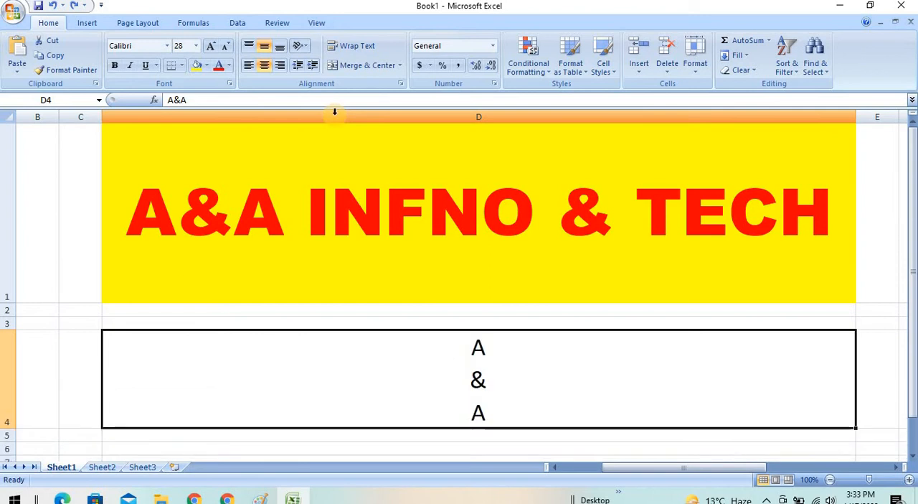
{"action": "key", "text": "ctrl+z"}
{"action": "key", "text": "ctrl+z"}
{"action": "key", "text": "ctrl+z"}
{"action": "key", "text": "ctrl+z"}
{"action": "key", "text": "ctrl+z"}
{"action": "key", "text": "ctrl+z"}
{"action": "key", "text": "ctrl+z"}
{"action": "key", "text": "ctrl+z"}
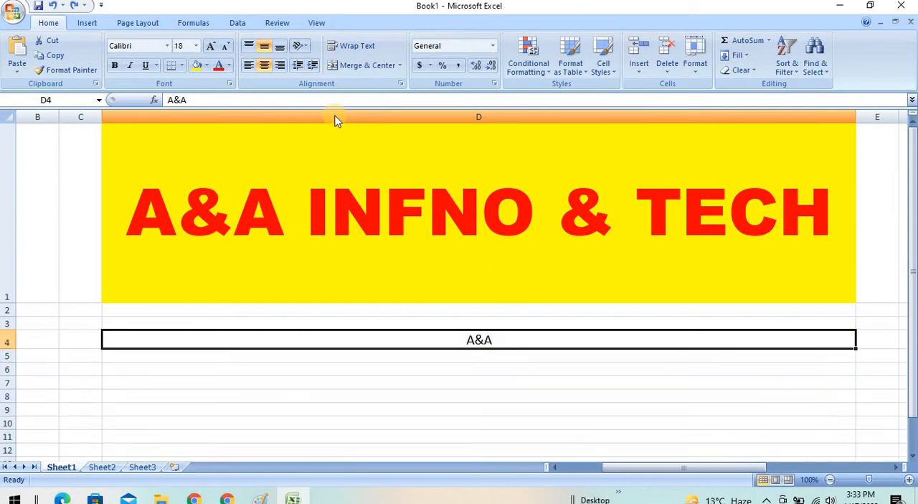
{"action": "key", "text": "ctrl+z"}
{"action": "key", "text": "ctrl+z"}
{"action": "key", "text": "ctrl+z"}
{"action": "key", "text": "ctrl+z"}
{"action": "key", "text": "ctrl+z"}
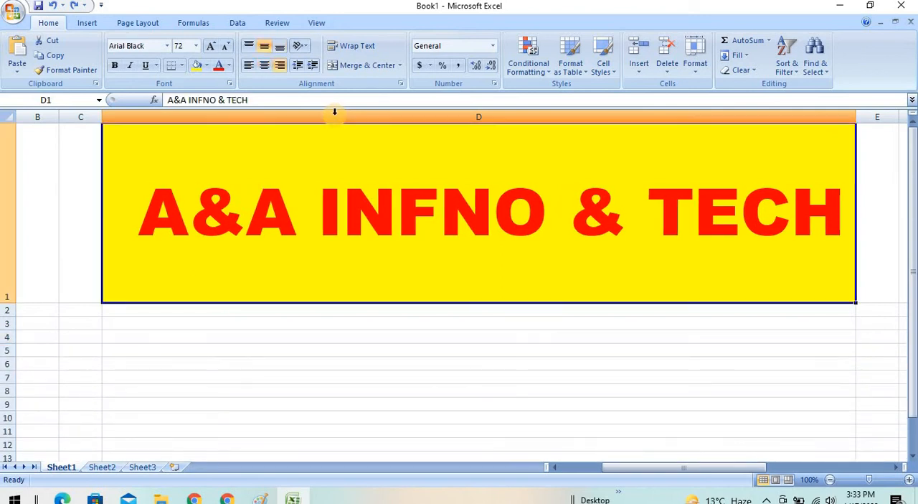
{"action": "key", "text": "ctrl+z"}
{"action": "key", "text": "ctrl+z"}
{"action": "key", "text": "ctrl+z"}
{"action": "key", "text": "ctrl+z"}
{"action": "key", "text": "ctrl+z"}
{"action": "key", "text": "ctrl+z"}
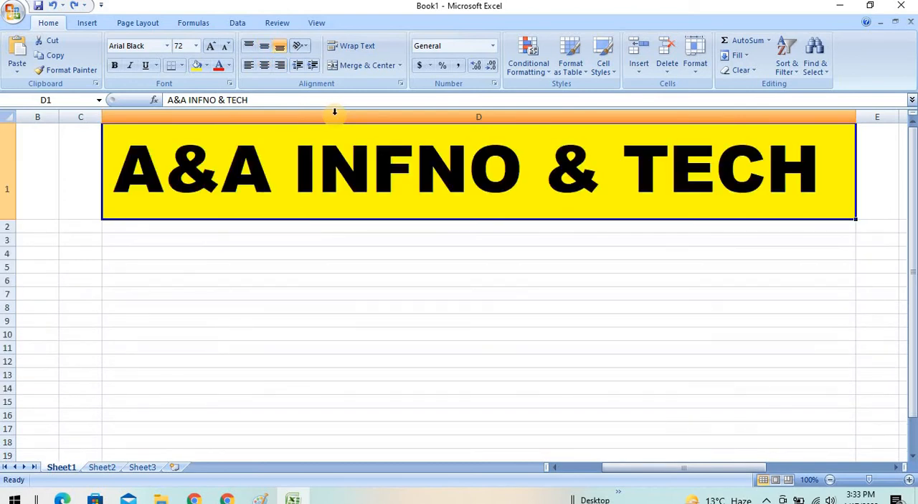
{"action": "key", "text": "ctrl+z"}
{"action": "key", "text": "ctrl+z"}
{"action": "key", "text": "ctrl+z"}
{"action": "key", "text": "ctrl+z"}
{"action": "key", "text": "ctrl+z"}
{"action": "key", "text": "ctrl+z"}
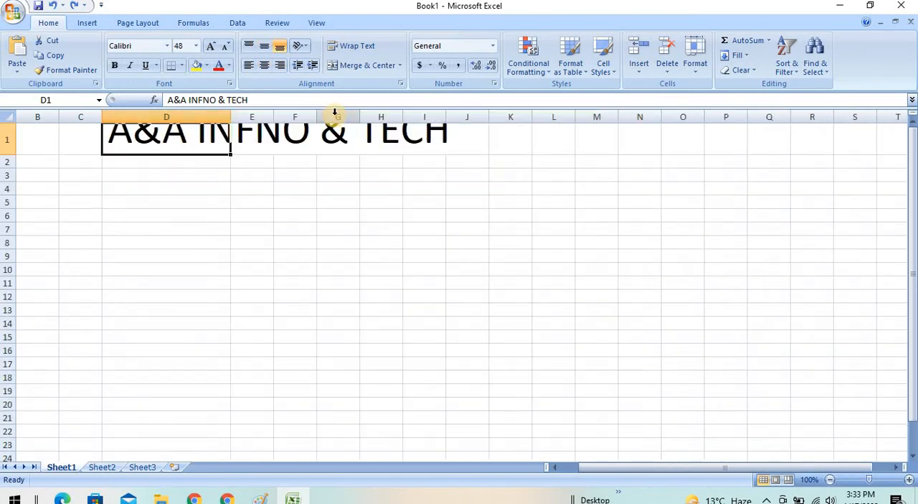
{"action": "key", "text": "ctrl+z"}
{"action": "key", "text": "ctrl+z"}
{"action": "key", "text": "ctrl+z"}
{"action": "key", "text": "ctrl+z"}
{"action": "key", "text": "ctrl+z"}
{"action": "key", "text": "ctrl+z"}
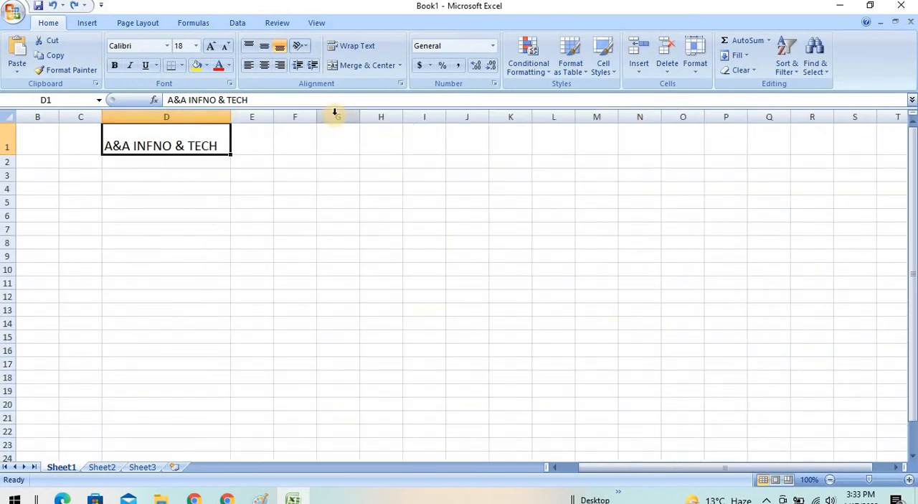
{"action": "key", "text": "ctrl+z"}
{"action": "key", "text": "ctrl+z"}
{"action": "key", "text": "ctrl+z"}
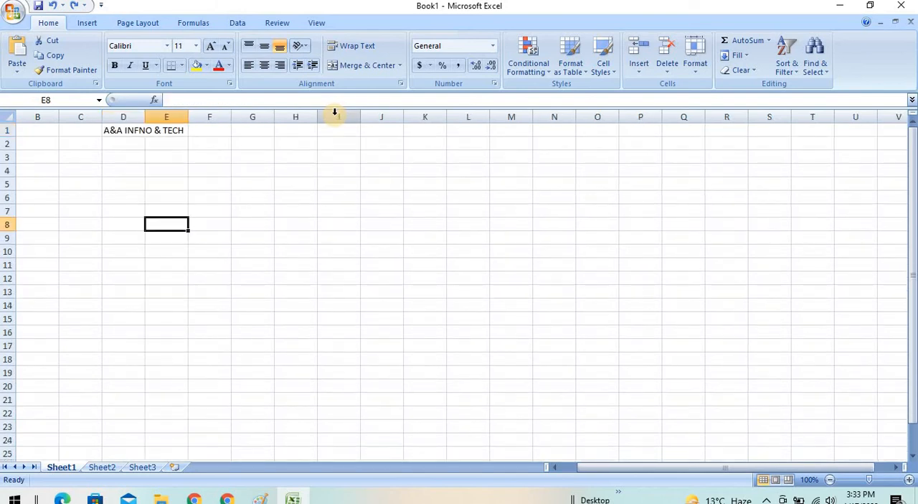
- Enter the column headers Sr No, Item, Qty, Unit Price and Tota across cells B1 to F1
{"action": "left_click", "coordinate": [39, 129]}
{"action": "type", "text": "s"}
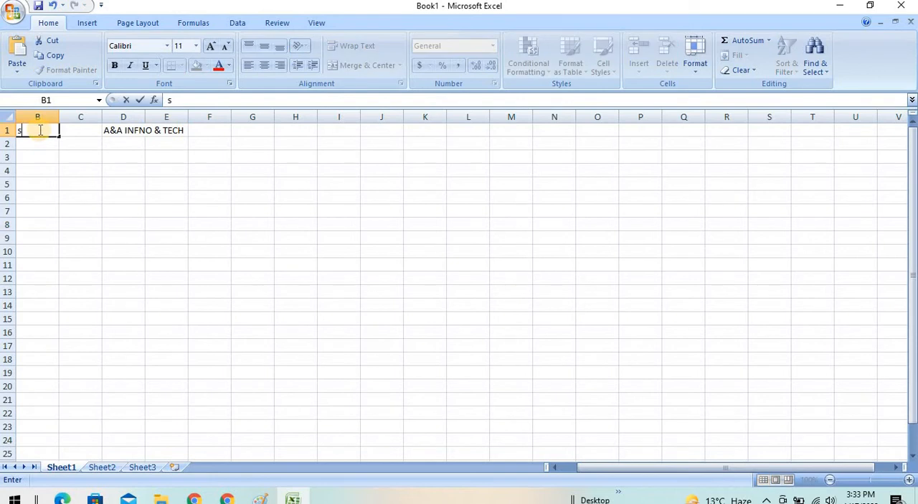
{"action": "type", "text": "Sr No"}
{"action": "key", "text": "Tab"}
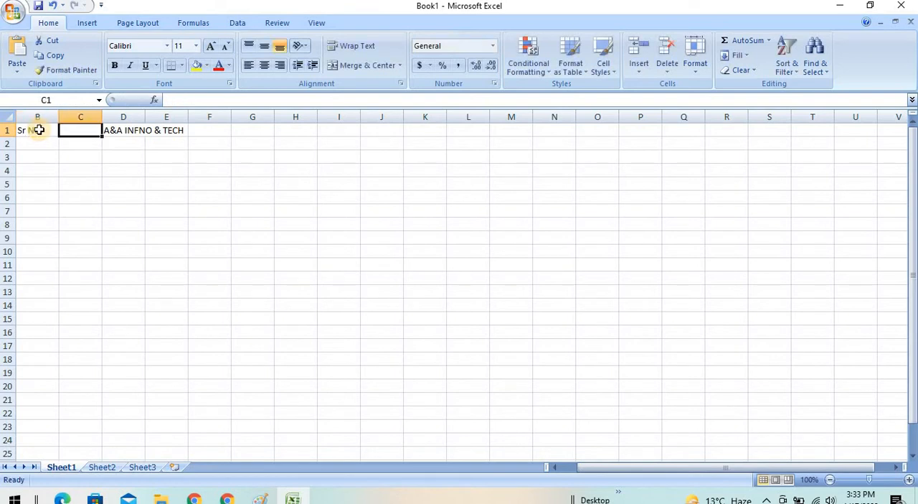
{"action": "type", "text": "Item"}
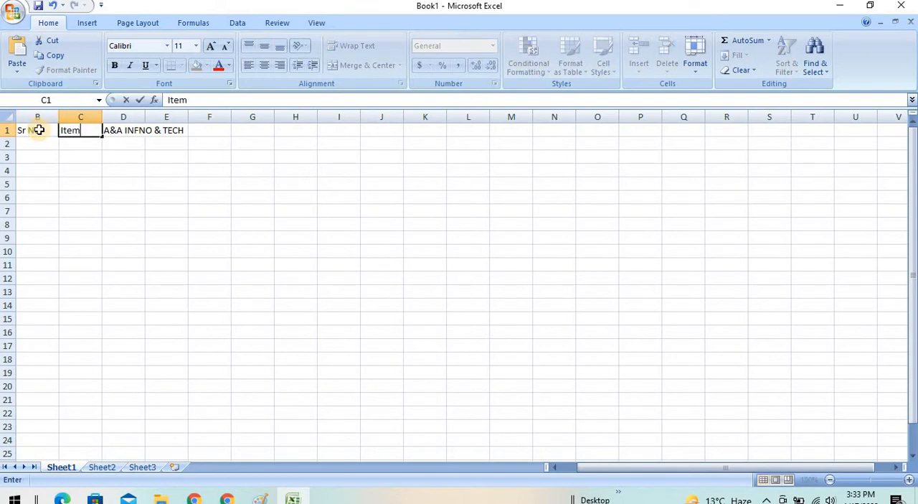
{"action": "key", "text": "Tab"}
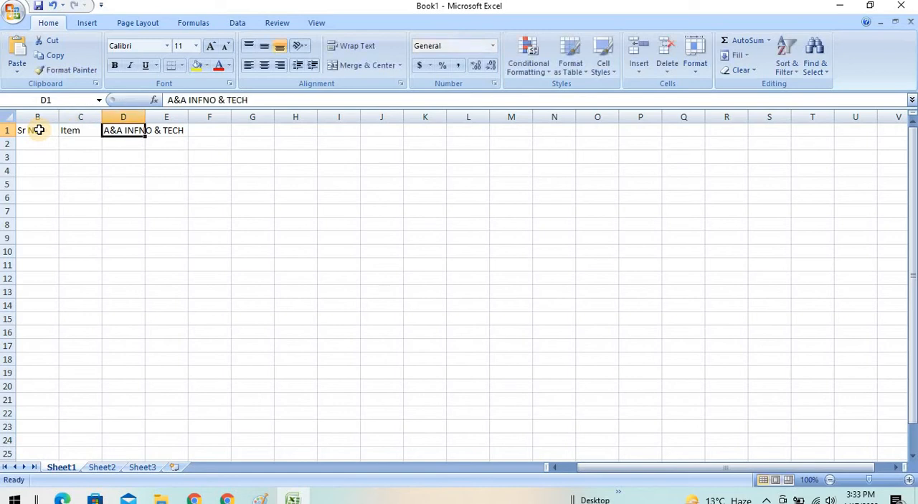
{"action": "type", "text": "Qty"}
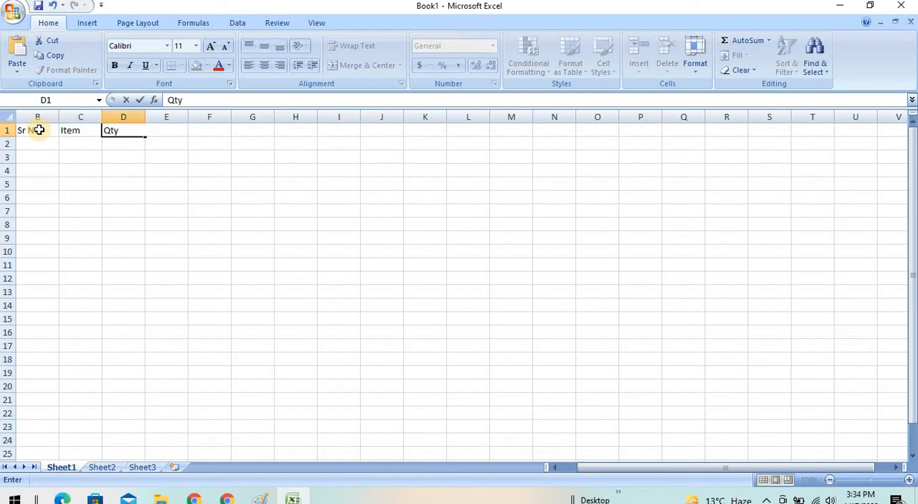
{"action": "key", "text": "Tab"}
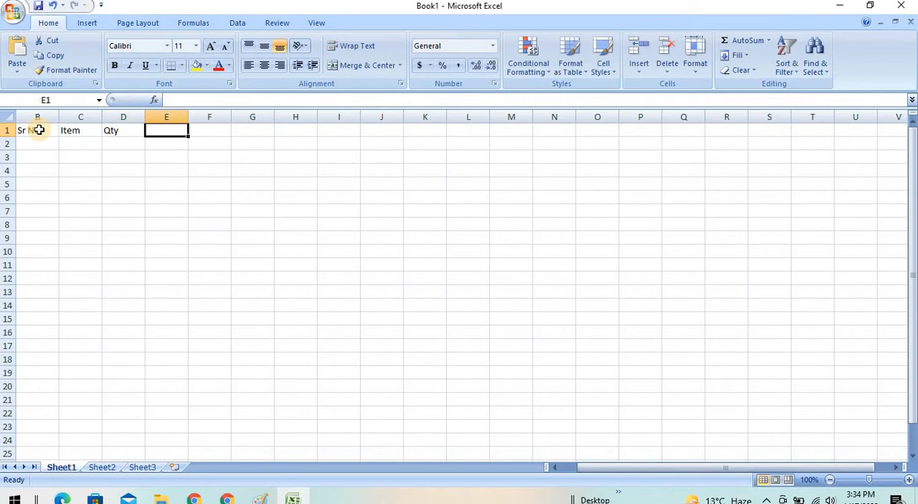
{"action": "type", "text": "Unit"}
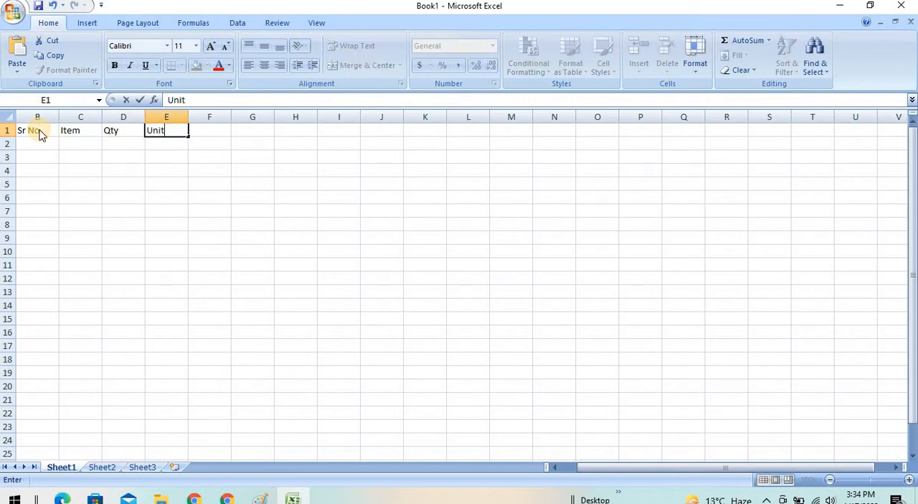
{"action": "type", "text": " Price"}
{"action": "key", "text": "Tab"}
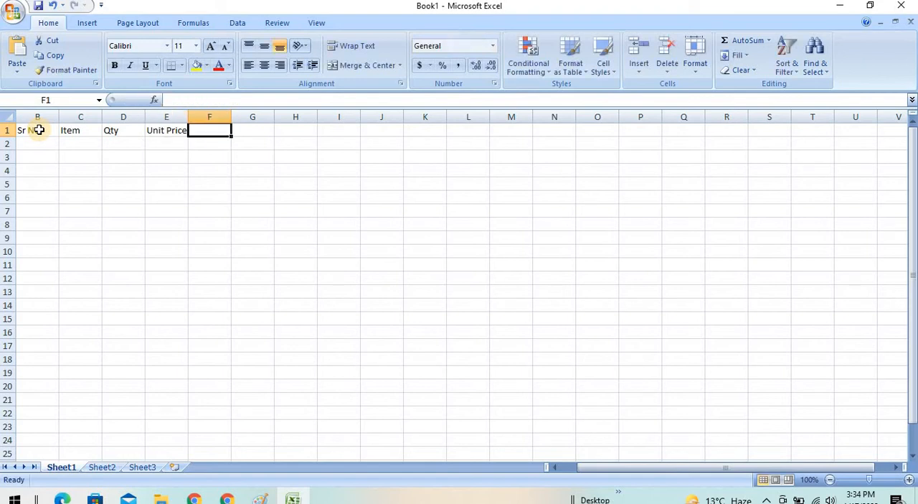
{"action": "type", "text": "Tota"}
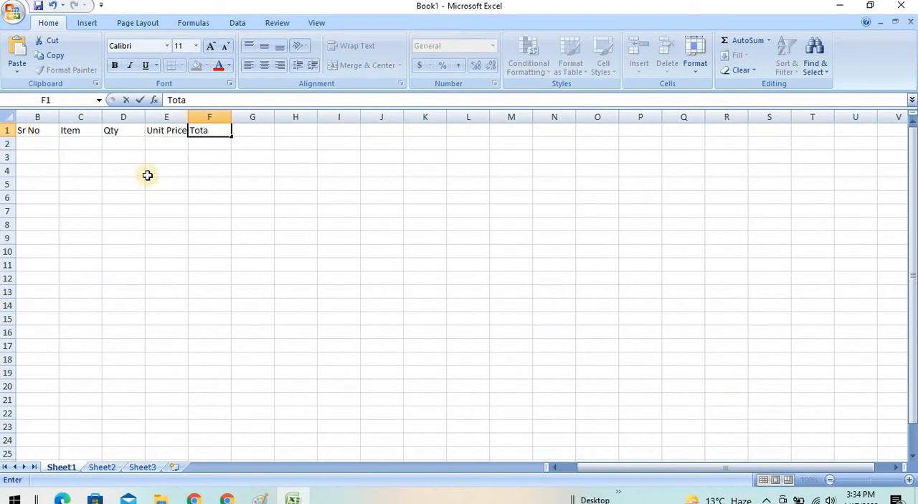
{"action": "left_click", "coordinate": [147, 176]}
- Insert two blank columns before the Sr No column
{"action": "left_click", "coordinate": [33, 113]}
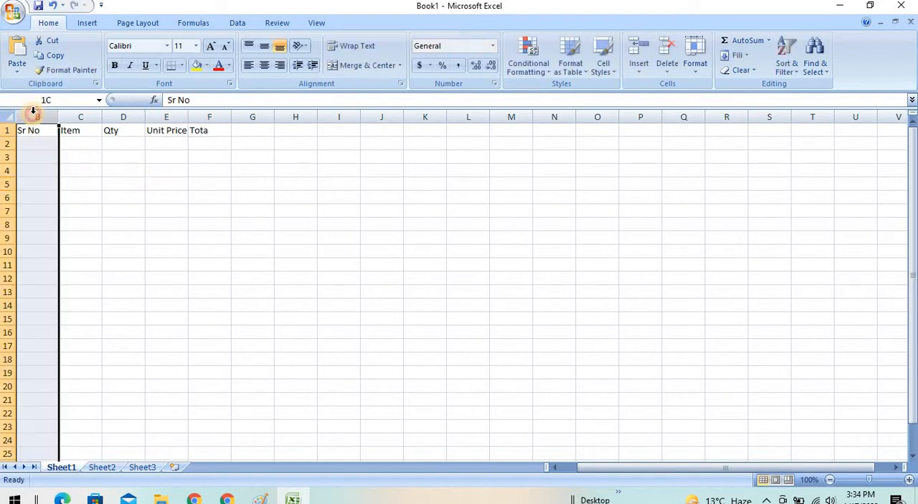
{"action": "key", "text": "ctrl+shift+="}
{"action": "key", "text": "ctrl+shift+="}
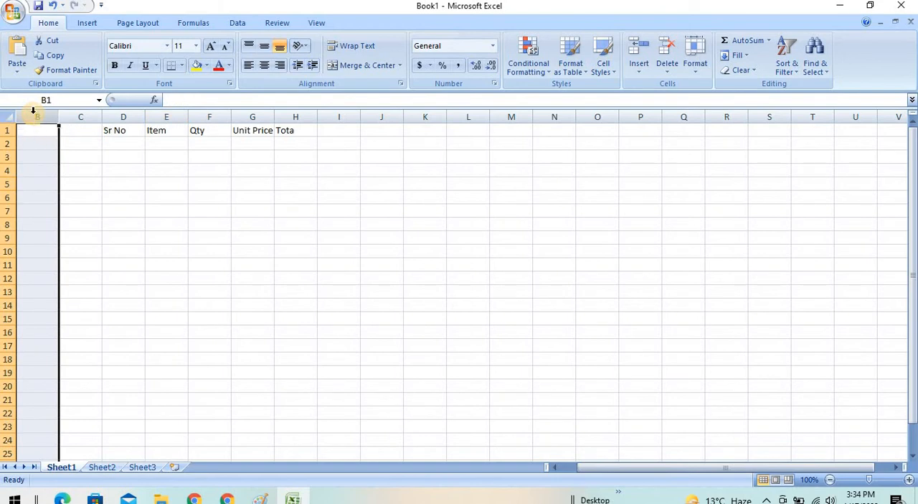
{"action": "left_click", "coordinate": [145, 161]}
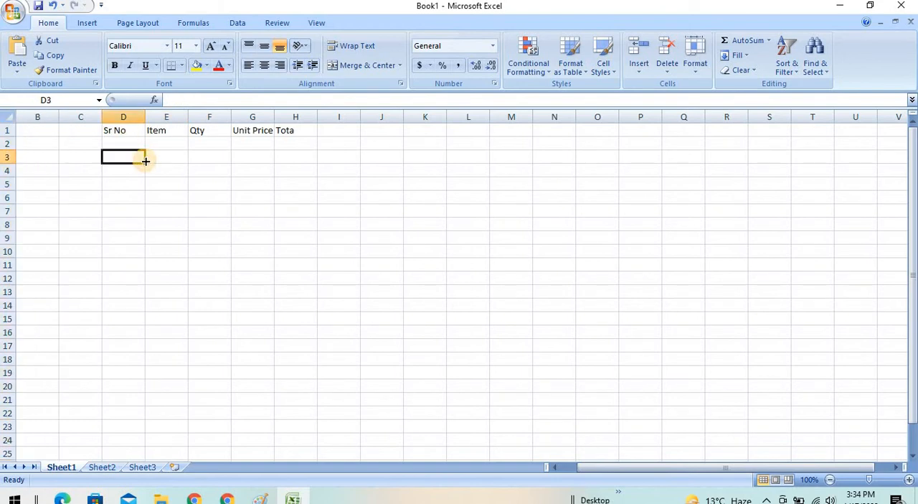
- Make the headers in D1:H1 bold and center them both vertically and horizontally
{"action": "left_click", "coordinate": [119, 132]}
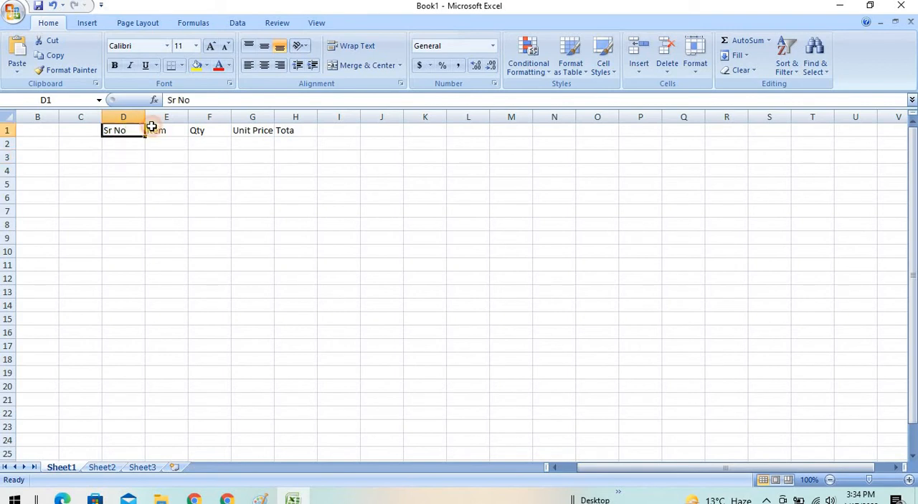
{"action": "left_click_drag", "start_coordinate": [152, 127], "coordinate": [281, 135]}
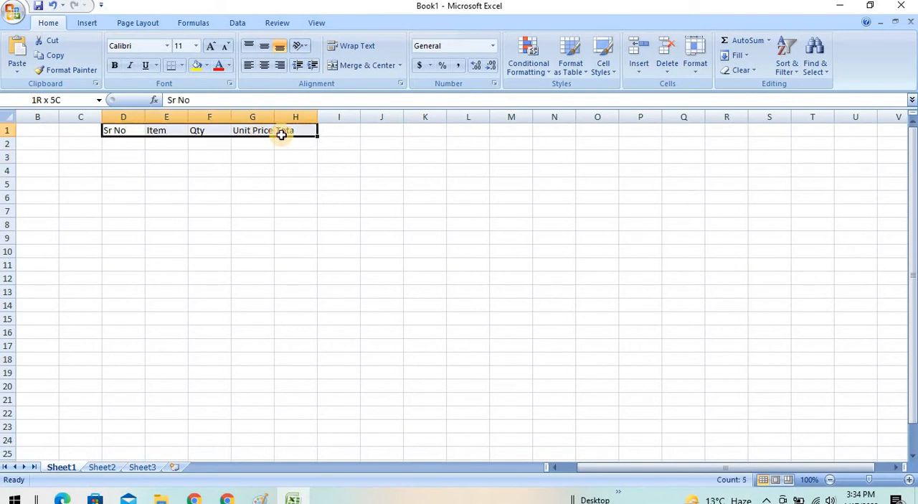
{"action": "left_click", "coordinate": [114, 65]}
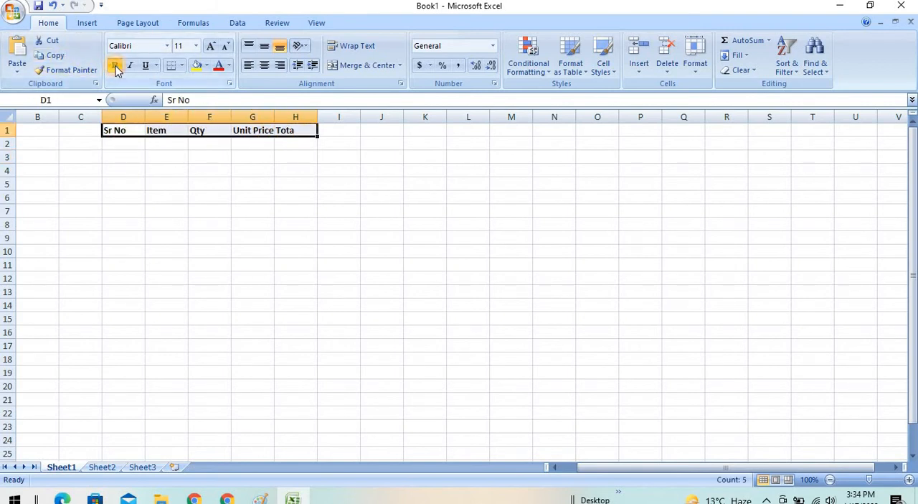
{"action": "left_click", "coordinate": [264, 46]}
{"action": "left_click", "coordinate": [263, 66]}
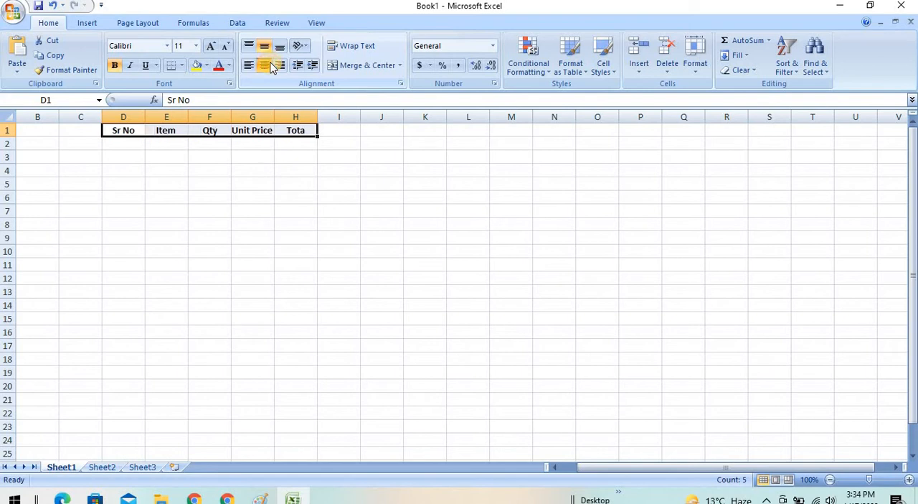
- Correct the header in H1 to Total
{"action": "double_click", "coordinate": [308, 132]}
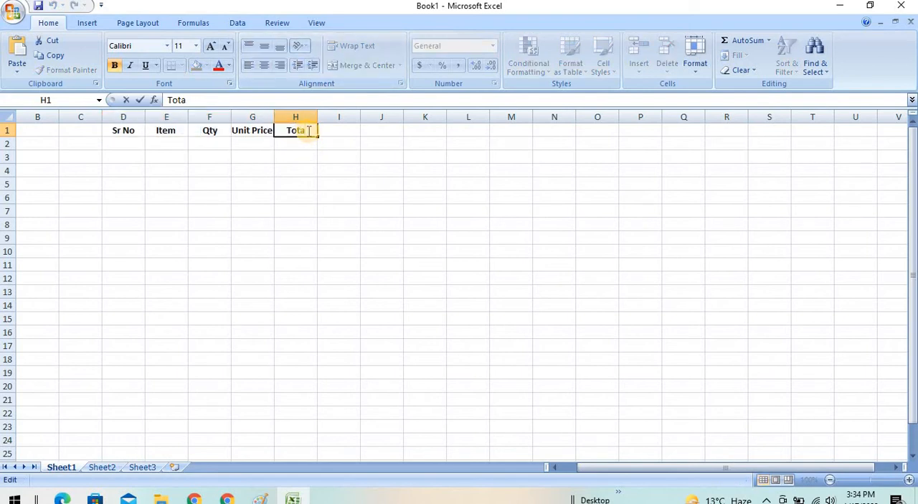
{"action": "type", "text": "l"}
{"action": "left_click", "coordinate": [299, 208]}
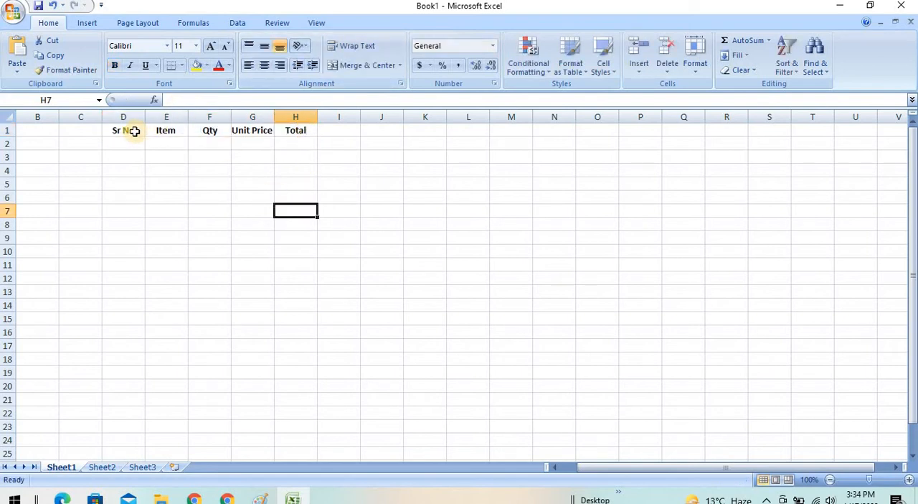
- Try the Angle Clockwise orientation with a yellow fill on the D1:H1 headers, and undo both changes
{"action": "left_click_drag", "start_coordinate": [134, 131], "coordinate": [295, 134]}
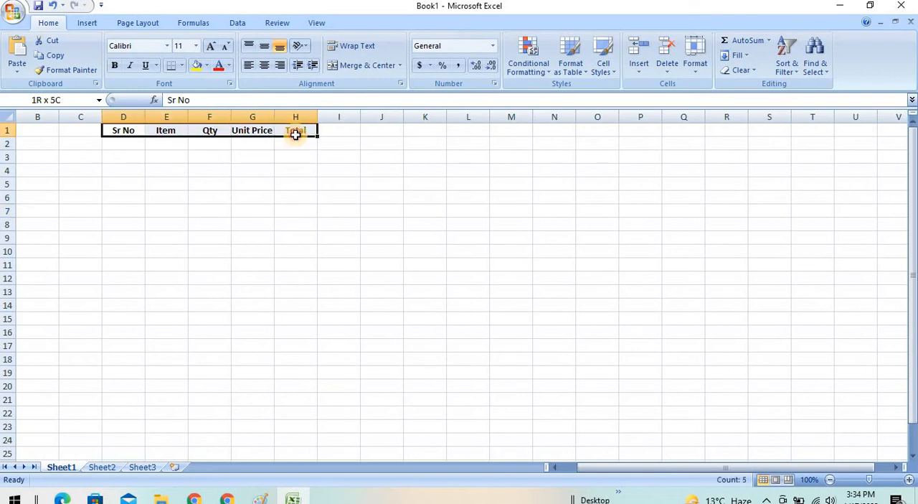
{"action": "left_click", "coordinate": [307, 46]}
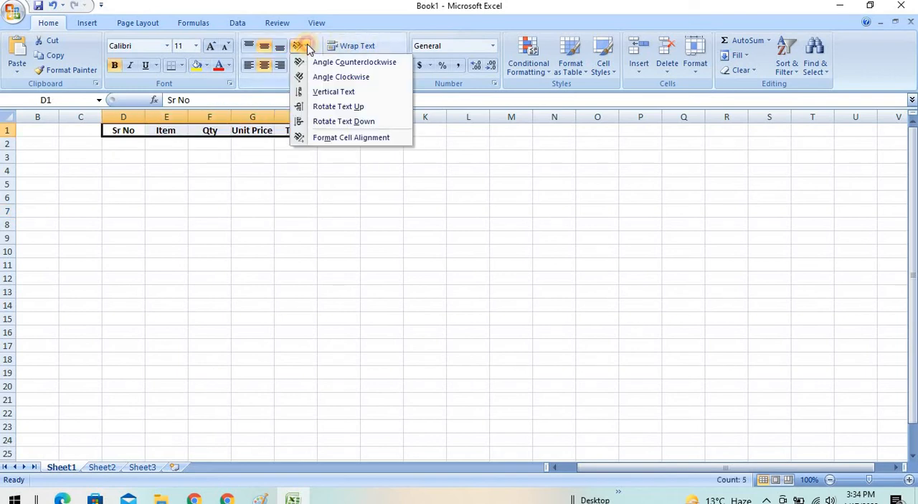
{"action": "left_click", "coordinate": [321, 79]}
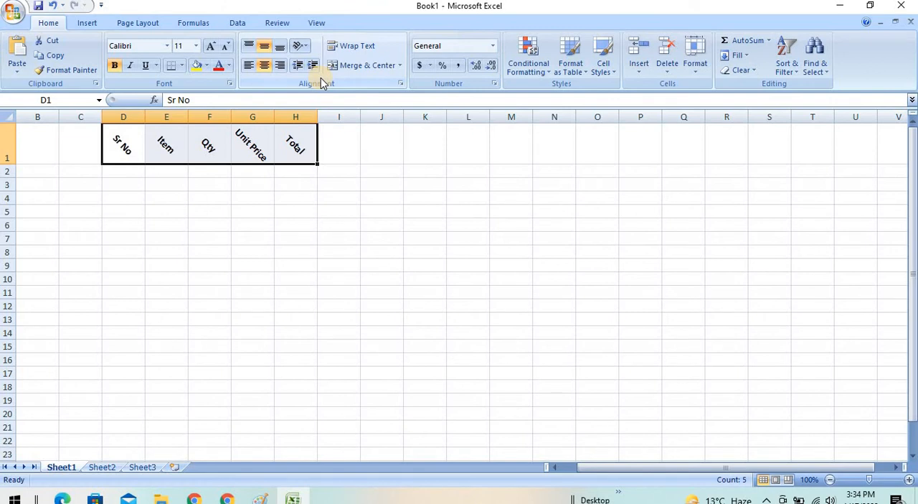
{"action": "left_click", "coordinate": [196, 65]}
{"action": "left_click", "coordinate": [249, 328]}
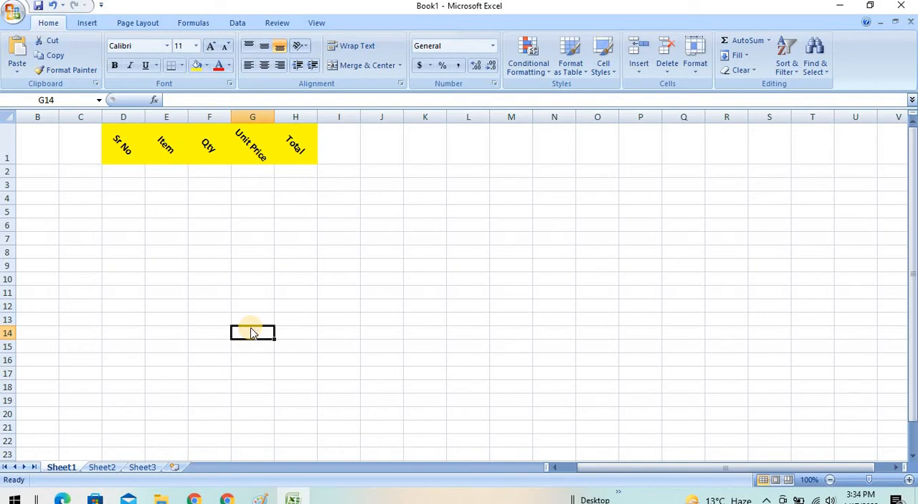
{"action": "key", "text": "ctrl+z"}
{"action": "key", "text": "ctrl+z"}
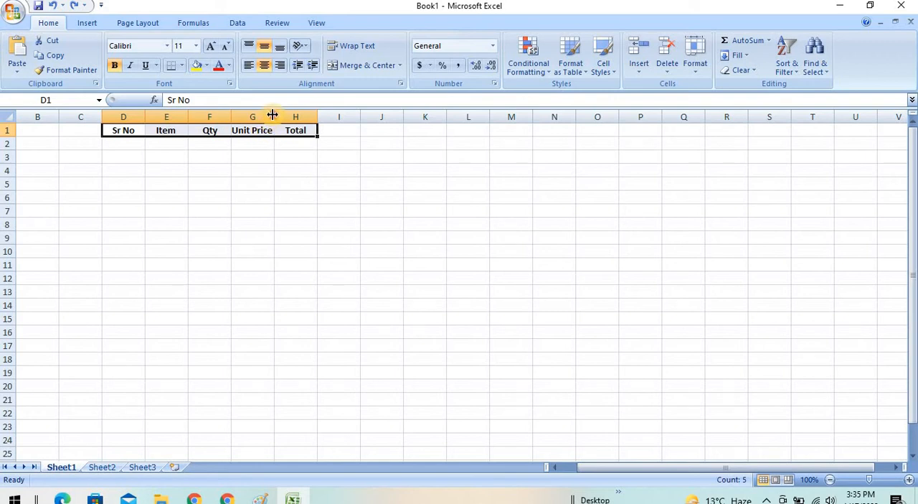
- Narrow column G to less than the width of its Unit Price header
{"action": "left_click_drag", "start_coordinate": [273, 115], "coordinate": [258, 115]}
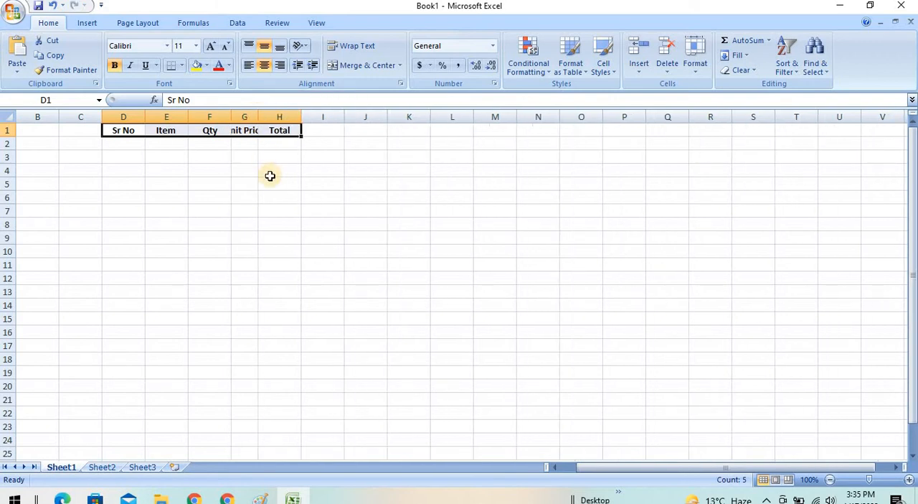
{"action": "double_click", "coordinate": [246, 131]}
{"action": "left_click", "coordinate": [265, 157]}
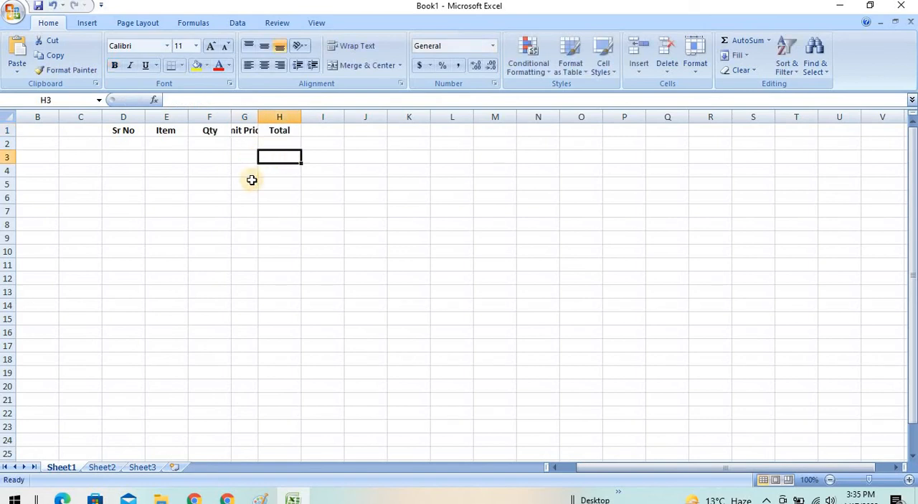
- Try auto-fitting column G to the Unit Price header, and undo the width change
{"action": "left_click", "coordinate": [909, 479]}
{"action": "left_click", "coordinate": [909, 479]}
{"action": "left_click", "coordinate": [908, 479]}
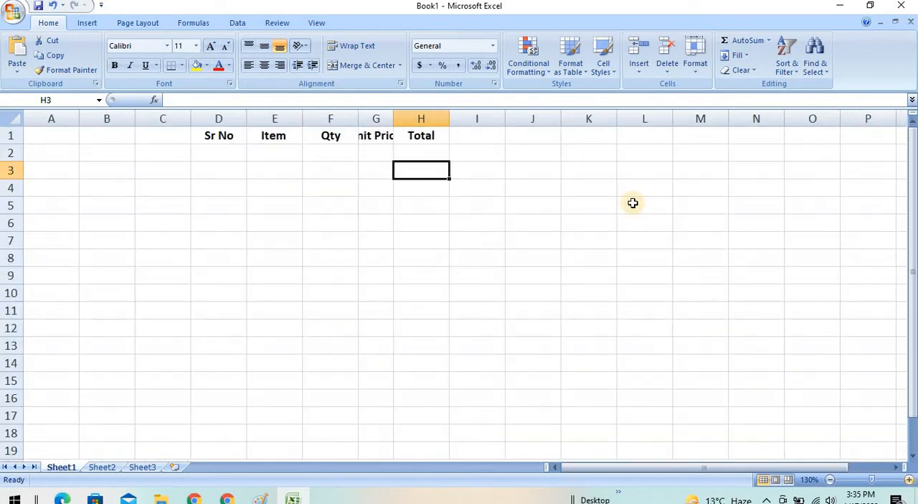
{"action": "double_click", "coordinate": [393, 118]}
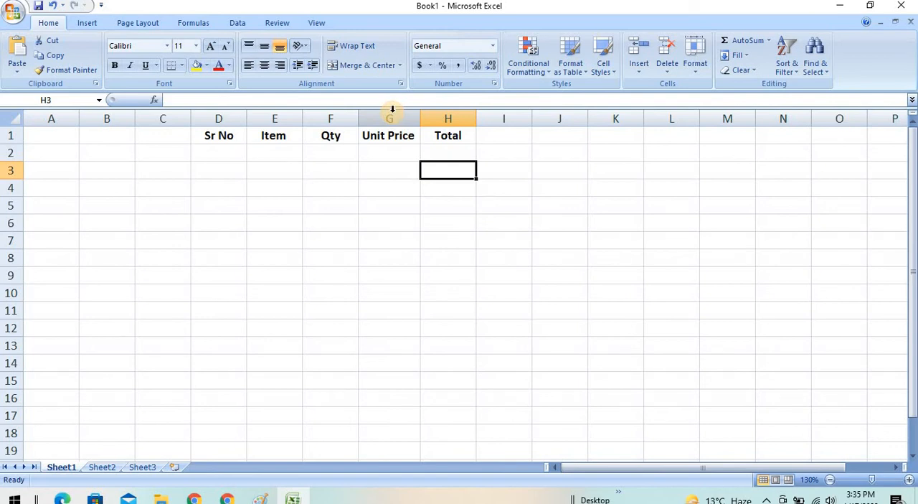
{"action": "key", "text": "ctrl+z"}
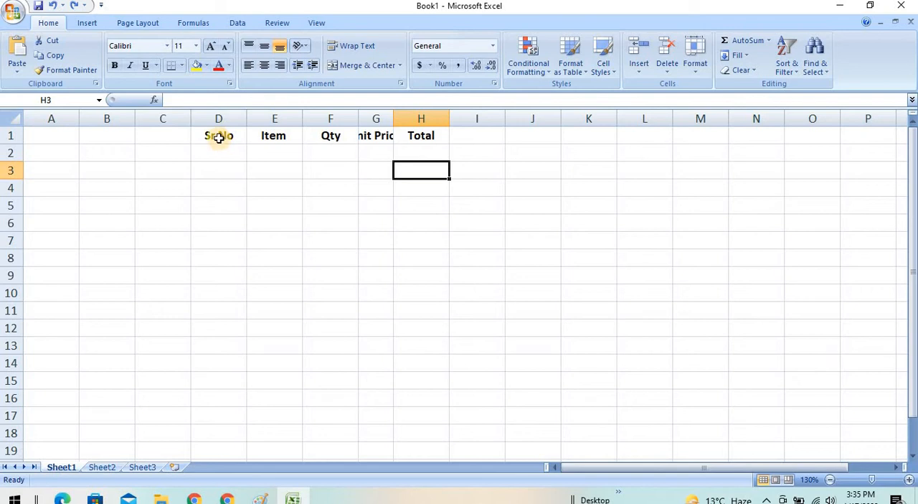
- Wrap the text of the D1:H1 headers and narrow column D so that Sr No breaks onto two lines
{"action": "left_click_drag", "start_coordinate": [219, 137], "coordinate": [422, 135]}
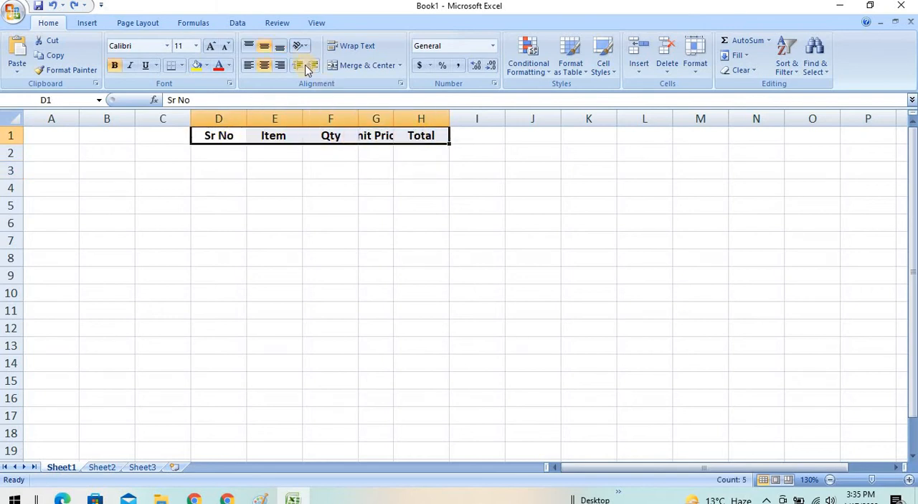
{"action": "left_click", "coordinate": [359, 47]}
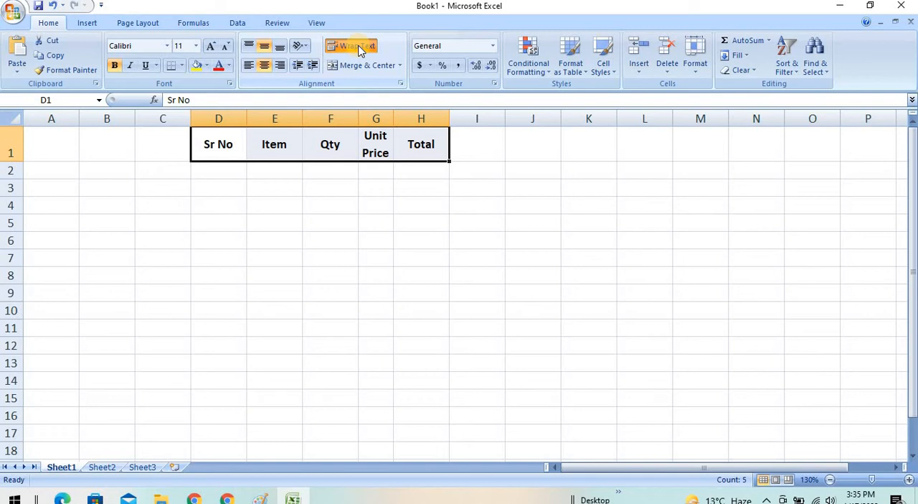
{"action": "left_click_drag", "start_coordinate": [246, 117], "coordinate": [220, 116]}
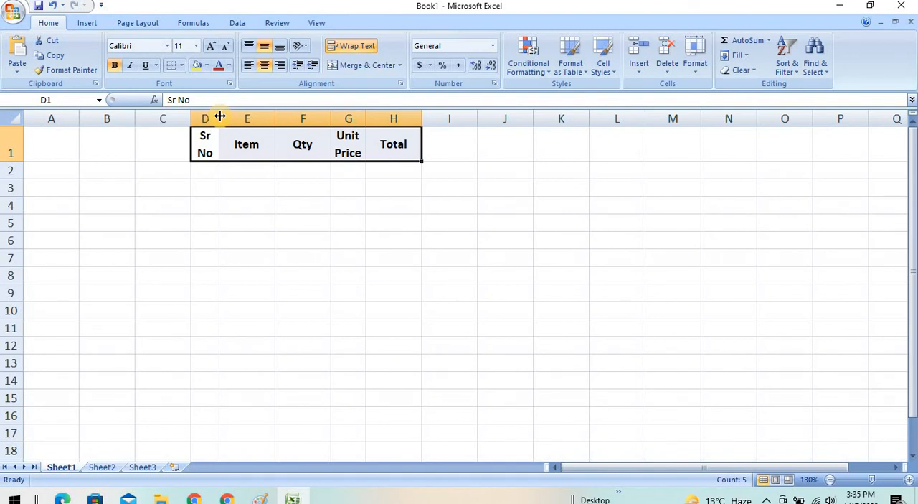
- Extend the header in H1 to Total Price and select the first cell below the Sr No header
{"action": "double_click", "coordinate": [410, 144]}
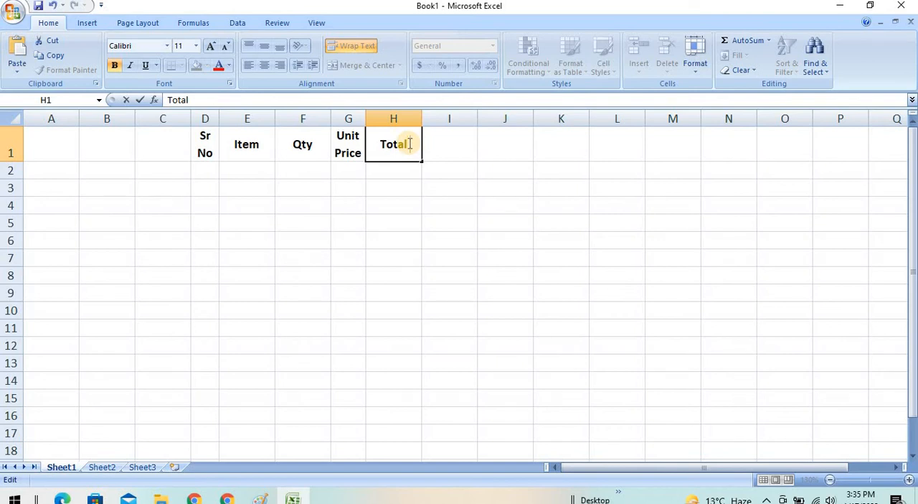
{"action": "type", "text": "Price"}
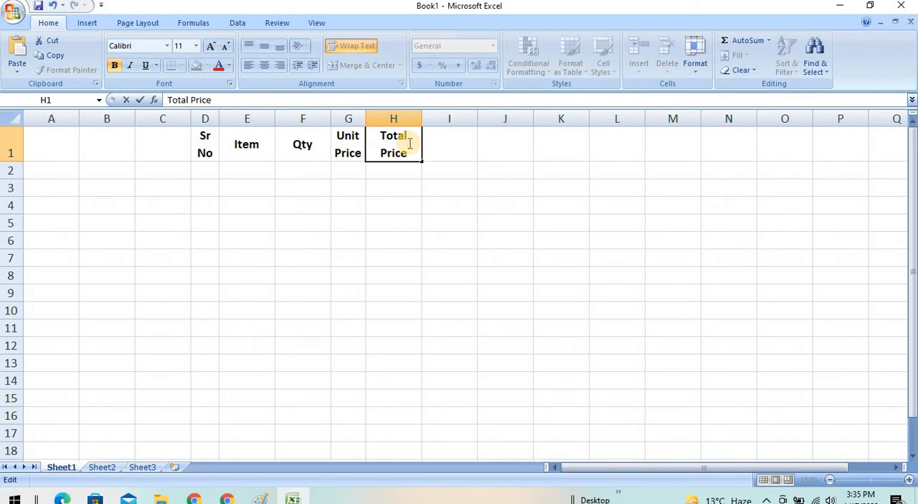
{"action": "left_click", "coordinate": [416, 196]}
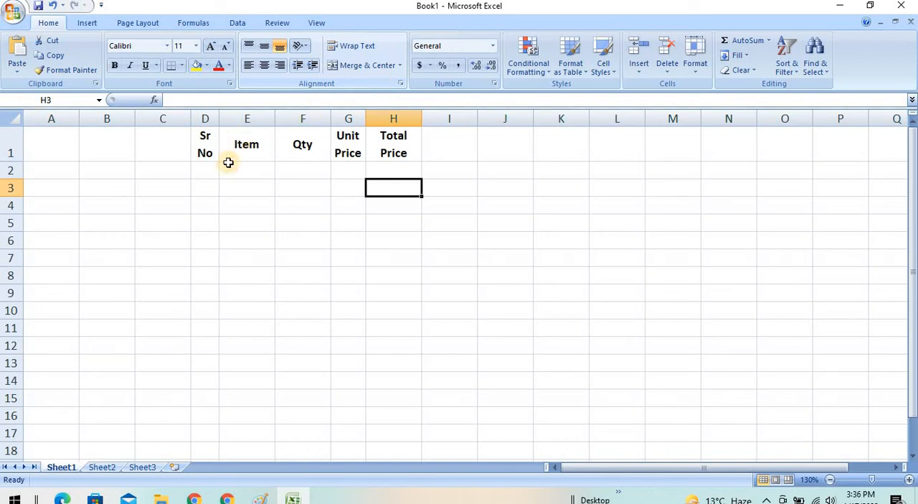
{"action": "left_click", "coordinate": [208, 172]}
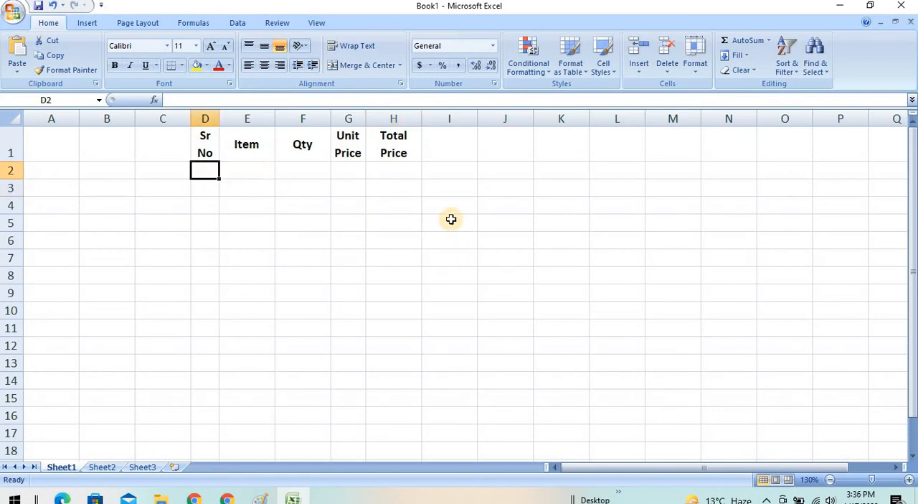
- Enter A&A INFO & TECH in cell I1, beside the Total Price header
{"action": "left_click", "coordinate": [462, 152]}
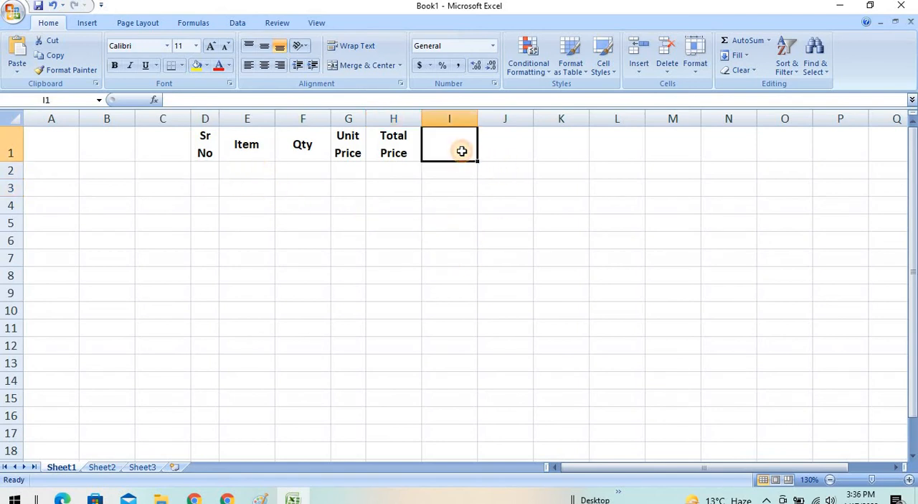
{"action": "type", "text": "A"}
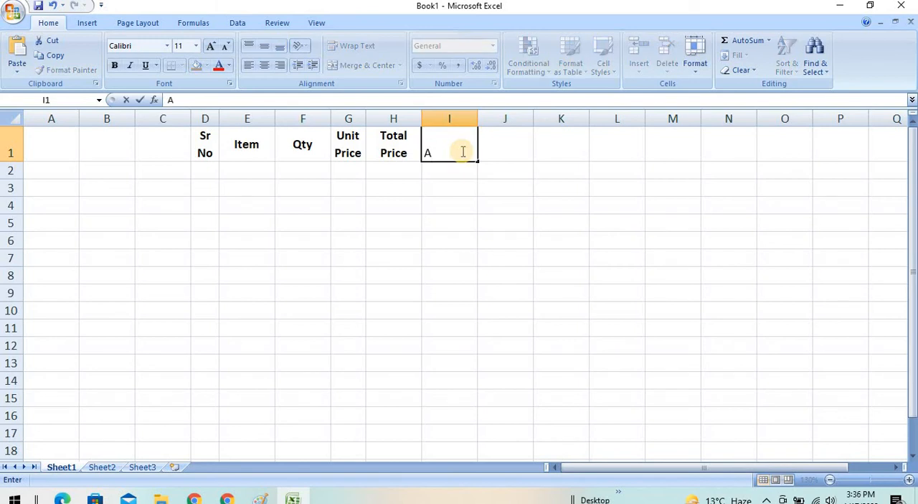
{"action": "type", "text": "&A INFO & "}
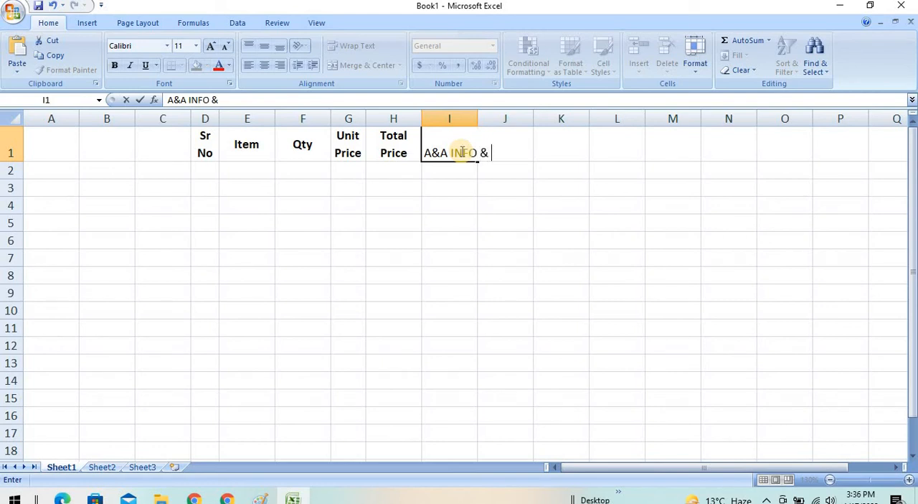
{"action": "type", "text": "TECH"}
{"action": "key", "text": "ctrl+Return"}
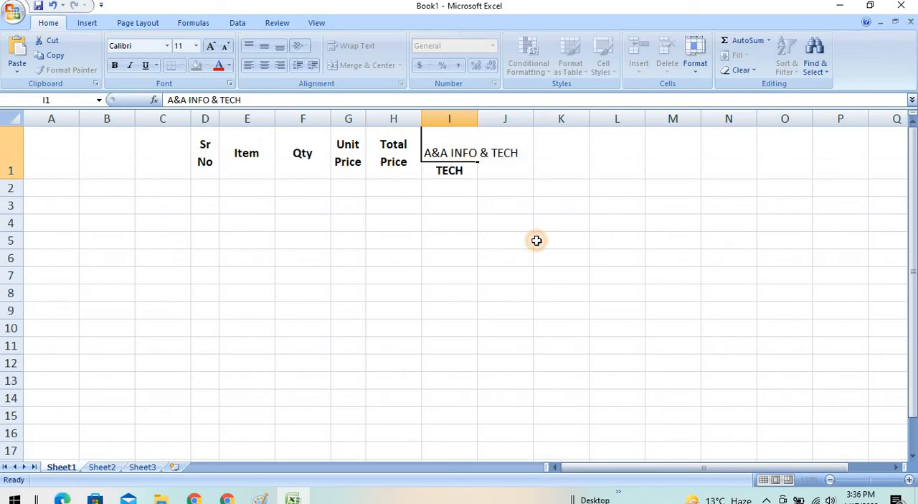
{"action": "left_click", "coordinate": [536, 240]}
{"action": "left_click", "coordinate": [453, 141]}
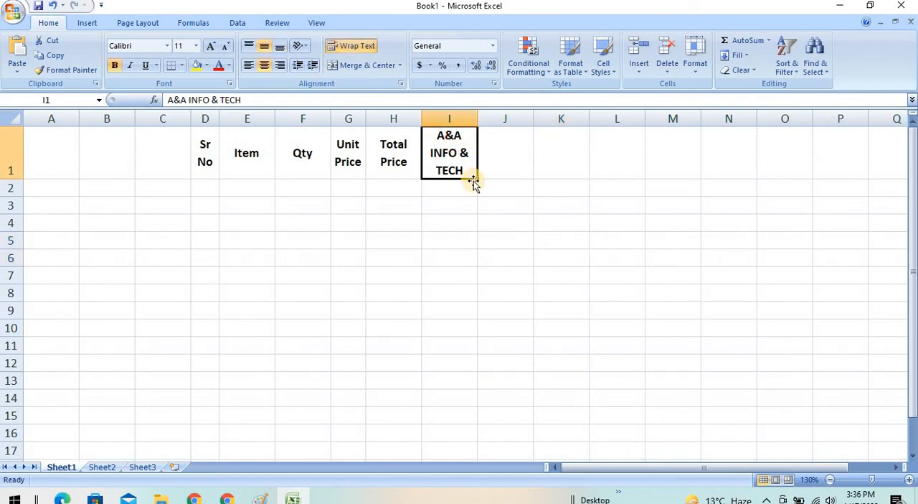
- Move the A&A INFO & TECH text from I1 to cell B4
{"action": "key", "text": "ctrl+c"}
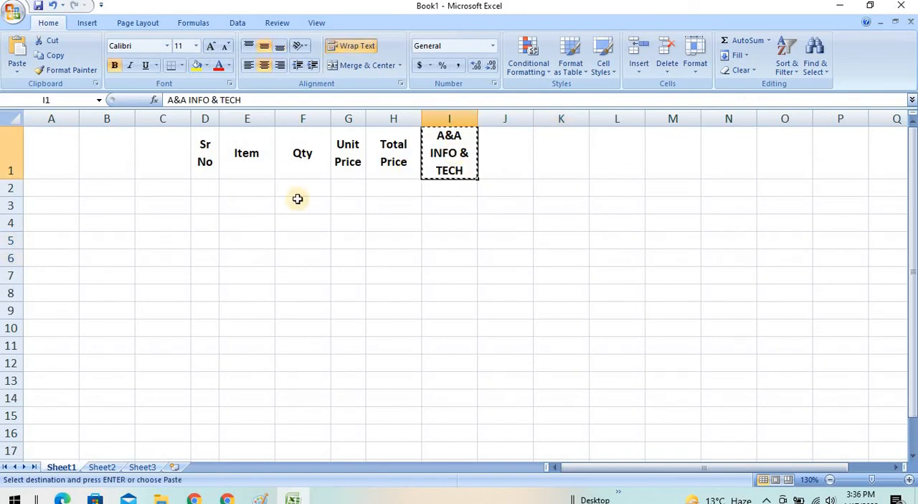
{"action": "left_click", "coordinate": [111, 225]}
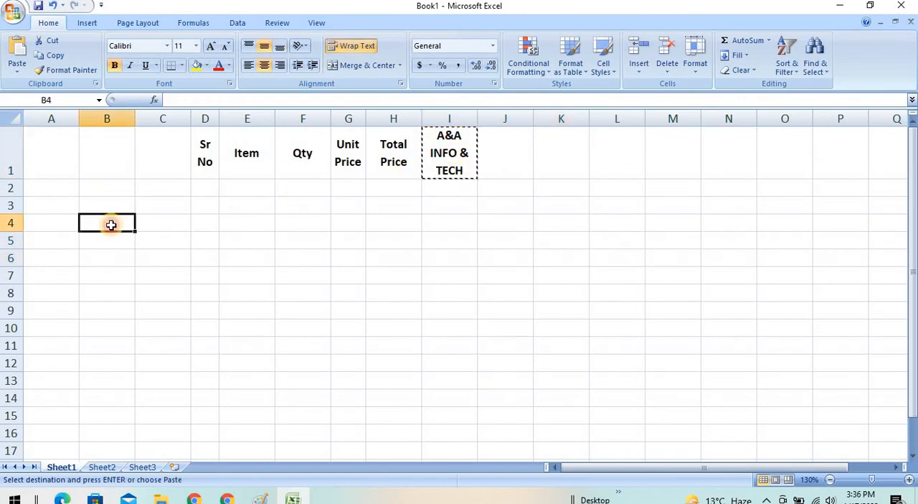
{"action": "key", "text": "ctrl+v"}
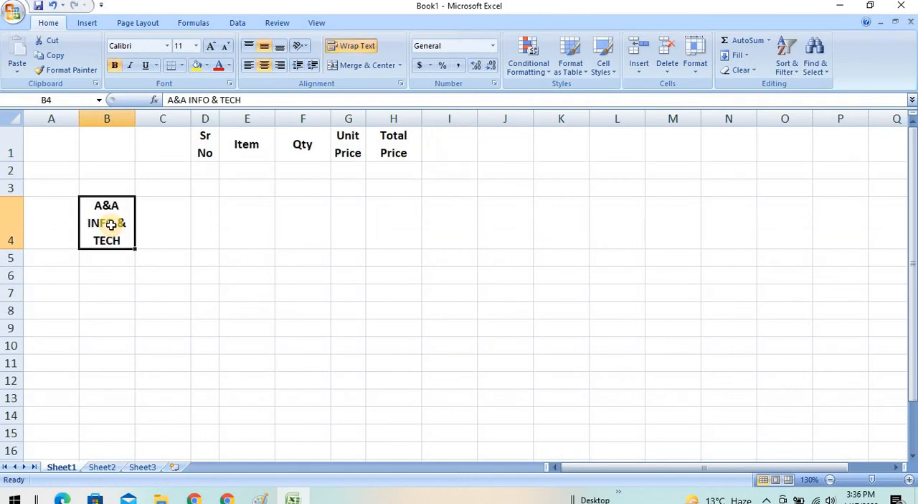
{"action": "left_click", "coordinate": [198, 252]}
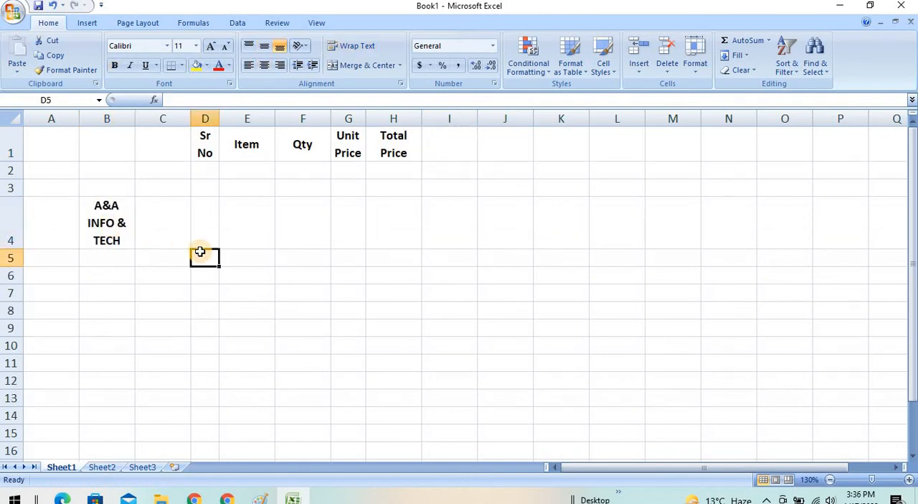
- Merge B4:H4 into one cell holding the A&A INFO & TECH text, using Merge Cells
{"action": "left_click", "coordinate": [117, 225]}
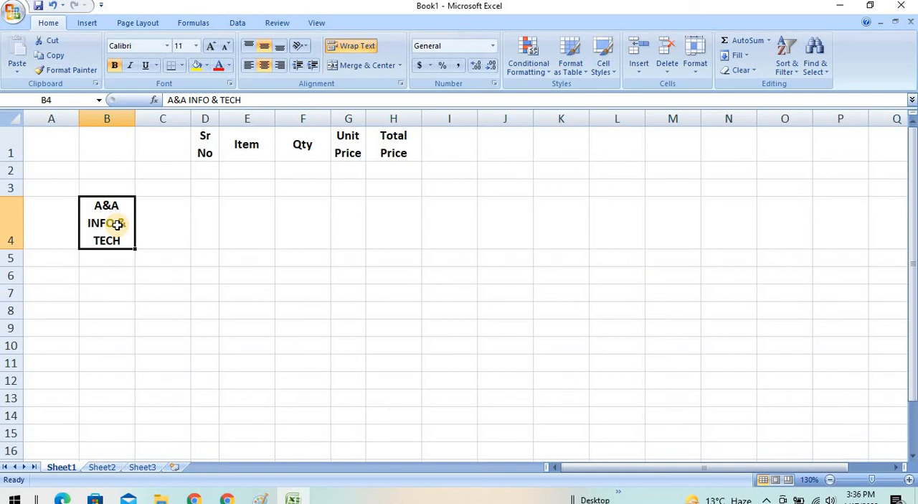
{"action": "key", "text": "shift+Right"}
{"action": "key", "text": "shift+Right"}
{"action": "key", "text": "shift+Right"}
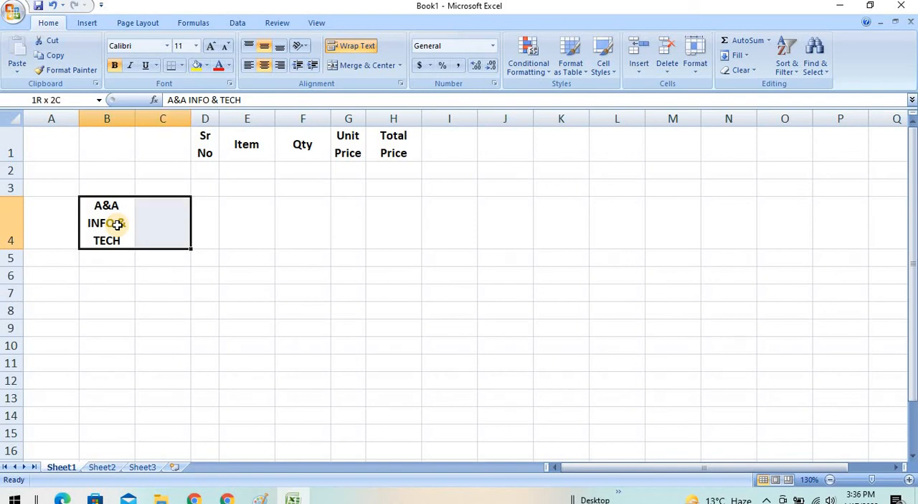
{"action": "key", "text": "shift+Right"}
{"action": "key", "text": "shift+Right"}
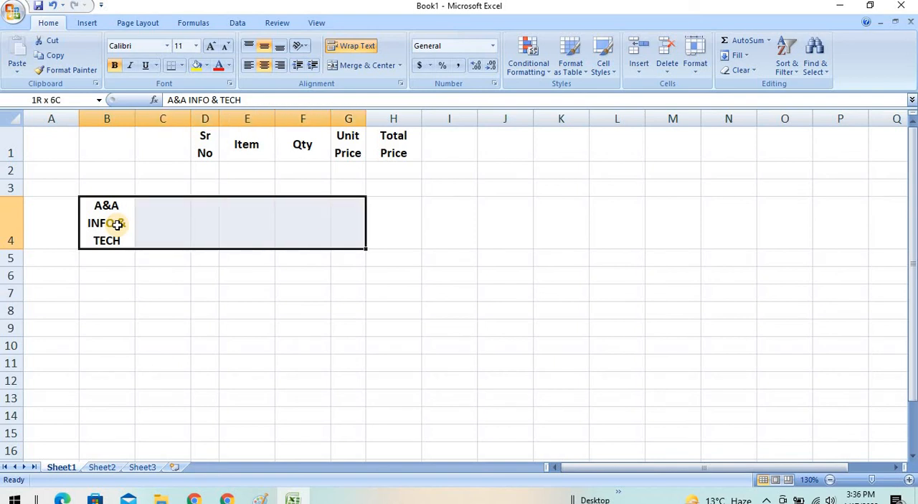
{"action": "key", "text": "shift+Right"}
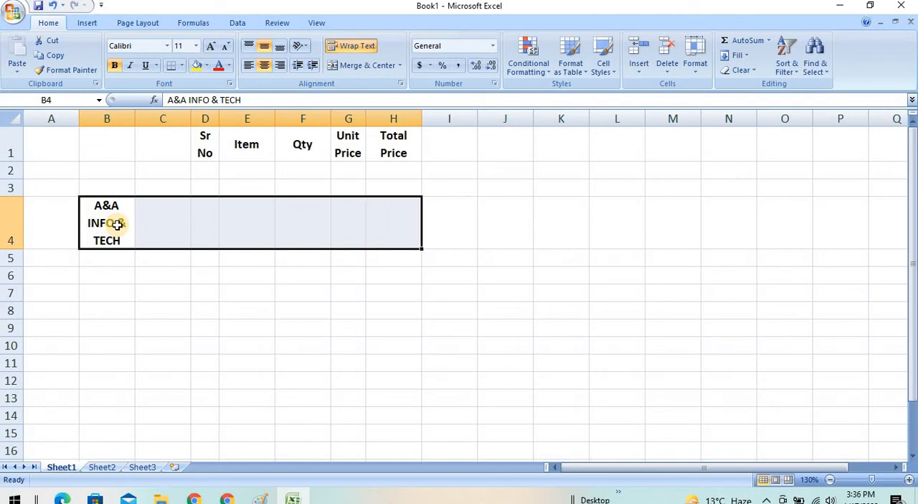
{"action": "left_click", "coordinate": [400, 66]}
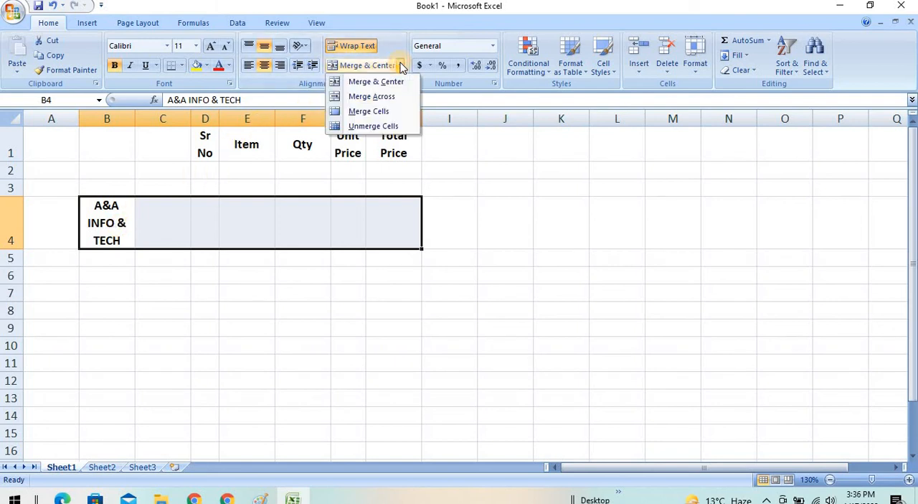
{"action": "left_click", "coordinate": [402, 115]}
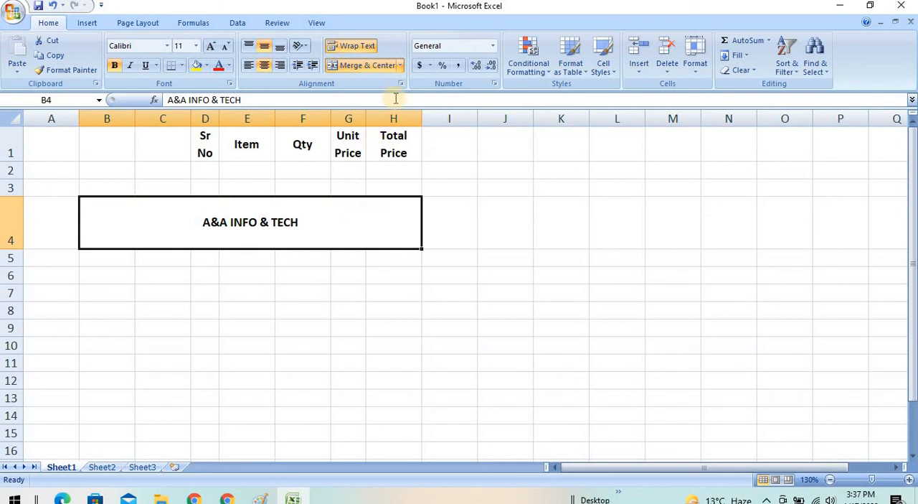
- Unmerge B4:H4 and merge the same range again with Merge Cells
{"action": "left_click", "coordinate": [401, 66]}
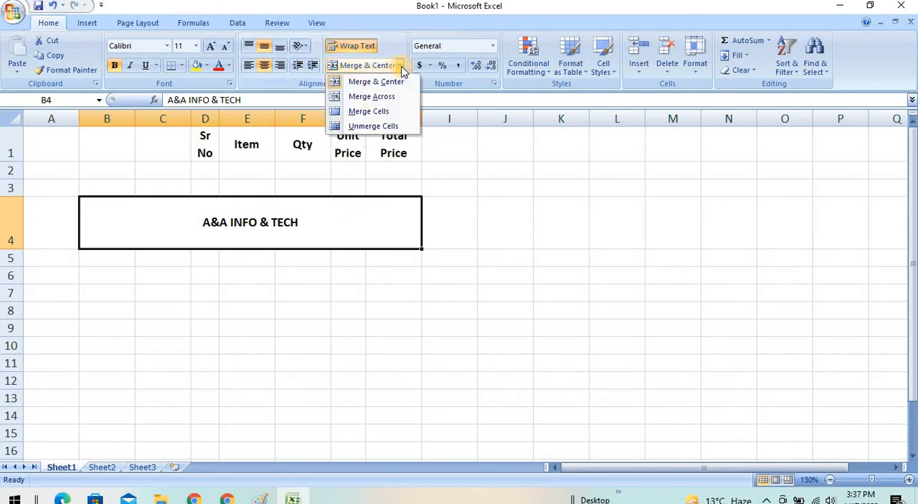
{"action": "left_click", "coordinate": [394, 128]}
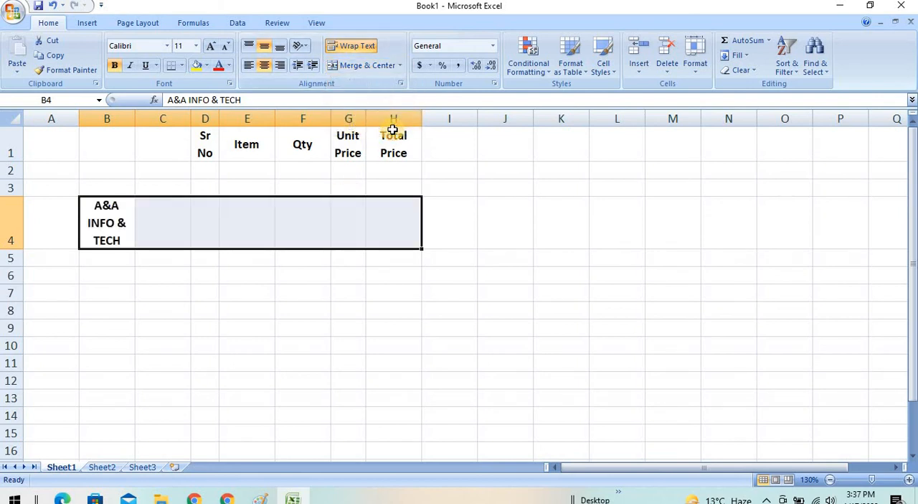
{"action": "left_click", "coordinate": [401, 66]}
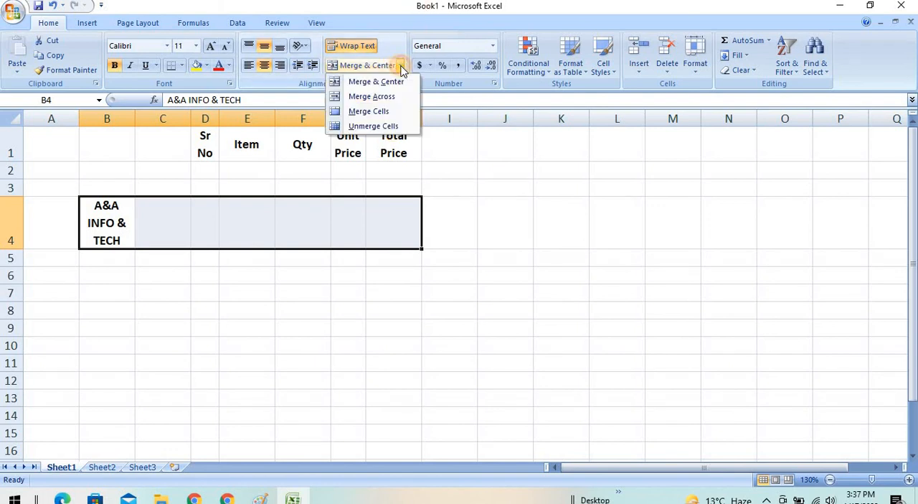
{"action": "left_click", "coordinate": [396, 111]}
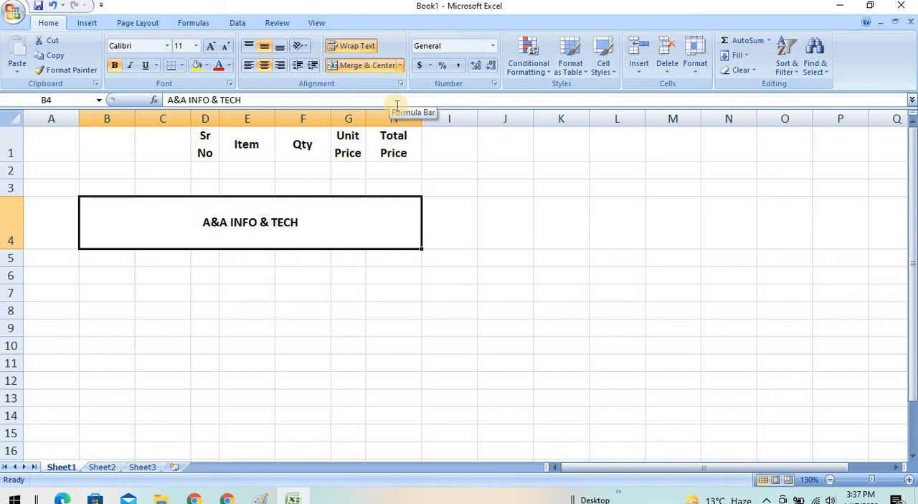
- Undo the row 4 merging, the move to B4 and the A&A INFO & TECH entry in I1
{"action": "key", "text": "ctrl+z"}
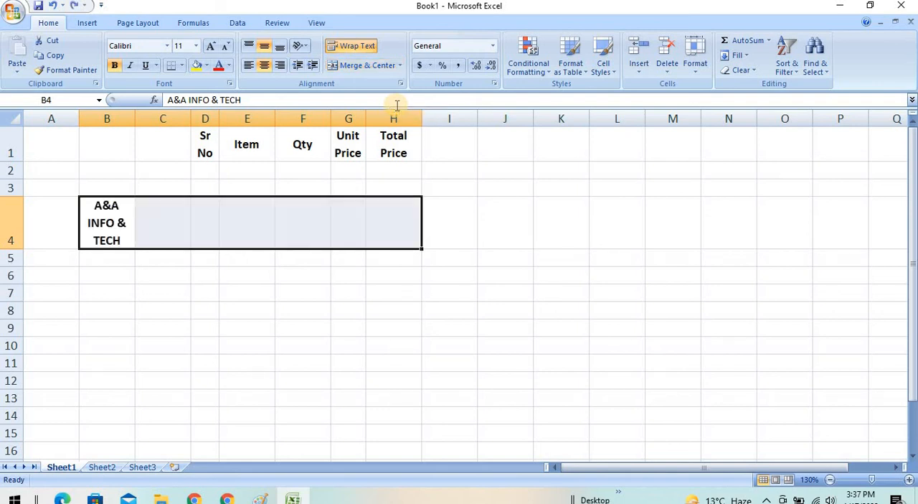
{"action": "key", "text": "ctrl+y"}
{"action": "key", "text": "ctrl+z"}
{"action": "key", "text": "ctrl+z"}
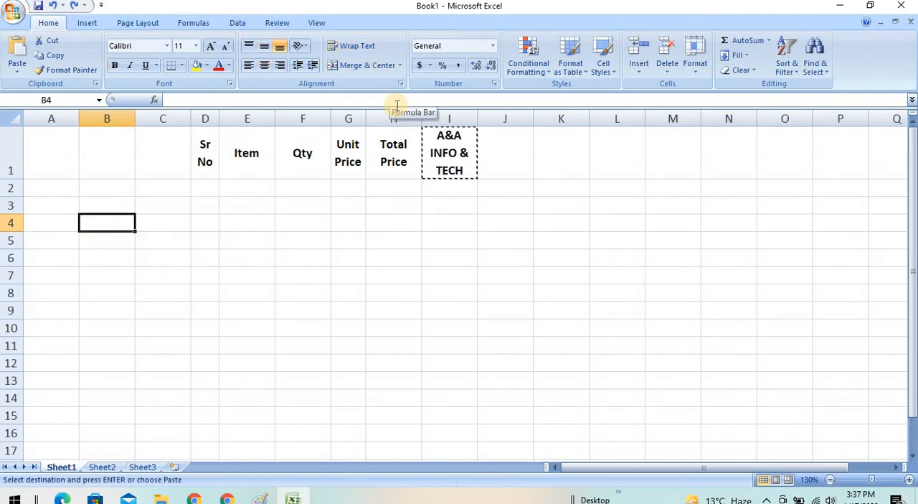
{"action": "key", "text": "ctrl+z"}
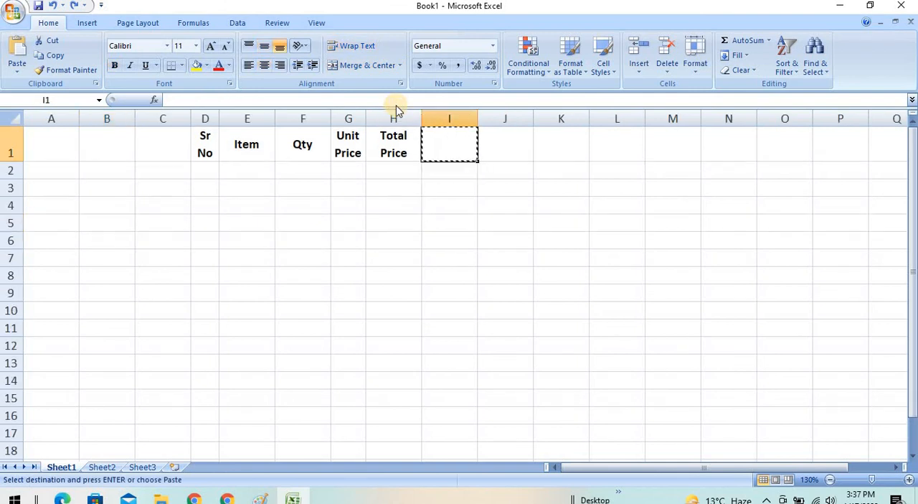
- Insert the cut cell at A1, shifting the headers one column right, and insert a blank row above them
{"action": "left_click", "coordinate": [5, 147]}
{"action": "key", "text": "ctrl+z"}
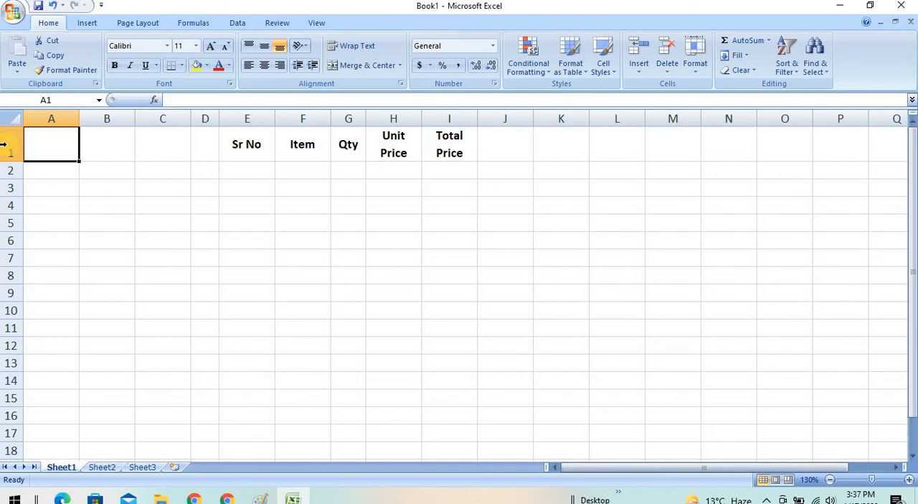
{"action": "left_click", "coordinate": [3, 146]}
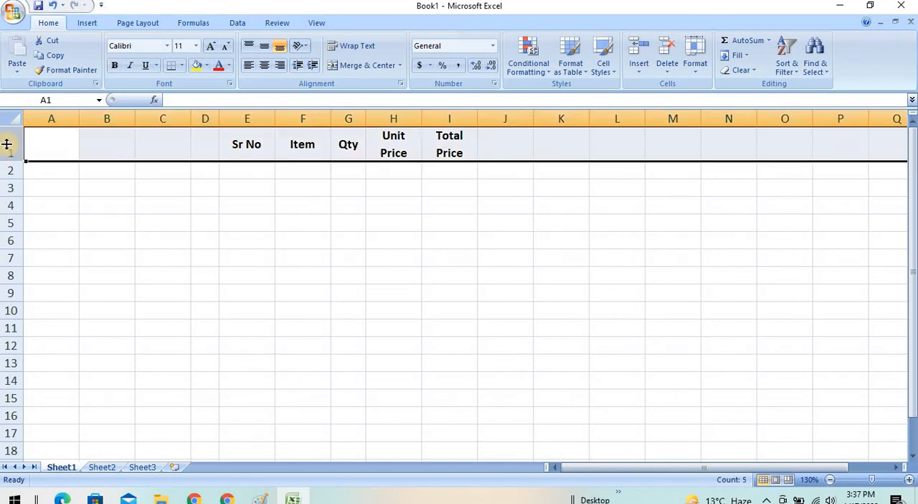
{"action": "key", "text": "ctrl+shift+plus"}
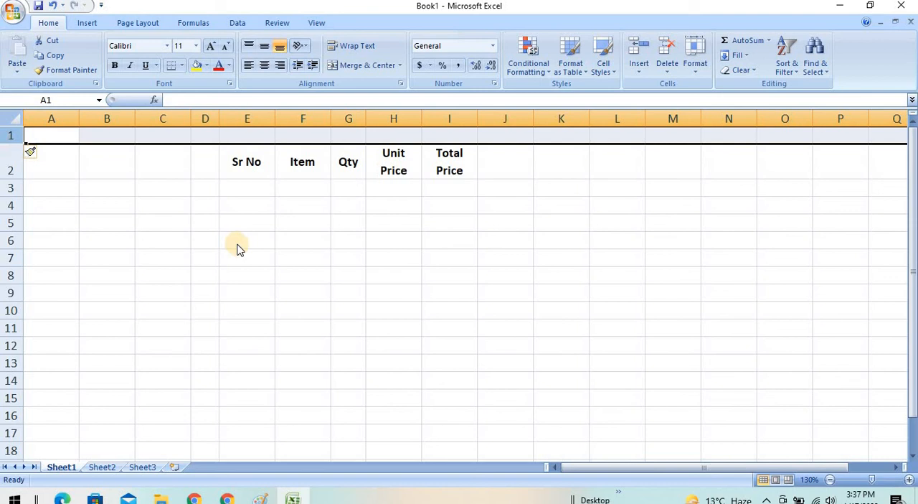
- Merge and center E1:I1 above the Sr No to Total Price headers
{"action": "left_click", "coordinate": [240, 139]}
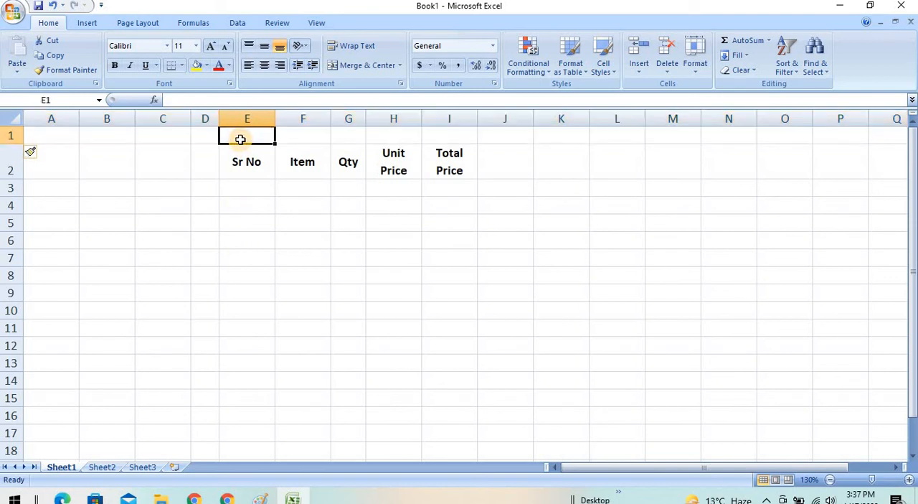
{"action": "key", "text": "shift+Right"}
{"action": "key", "text": "shift+Right"}
{"action": "key", "text": "shift+Right"}
{"action": "key", "text": "shift+Right"}
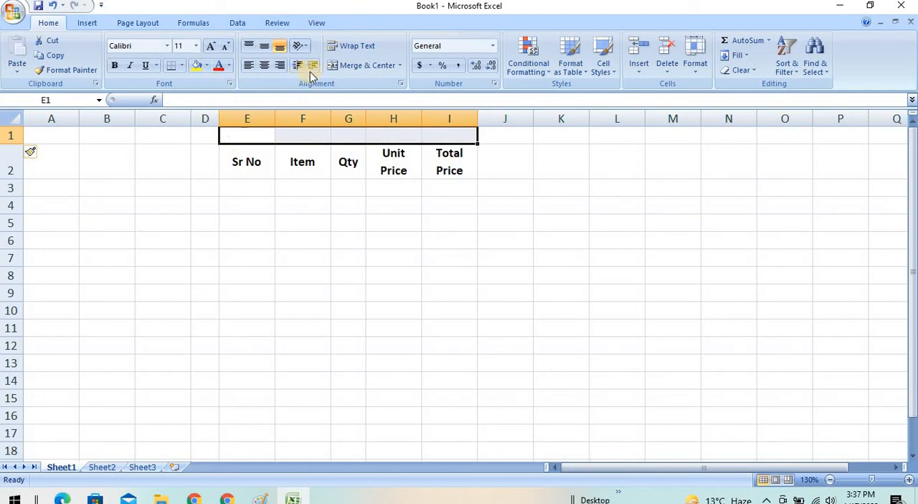
{"action": "left_click", "coordinate": [366, 67]}
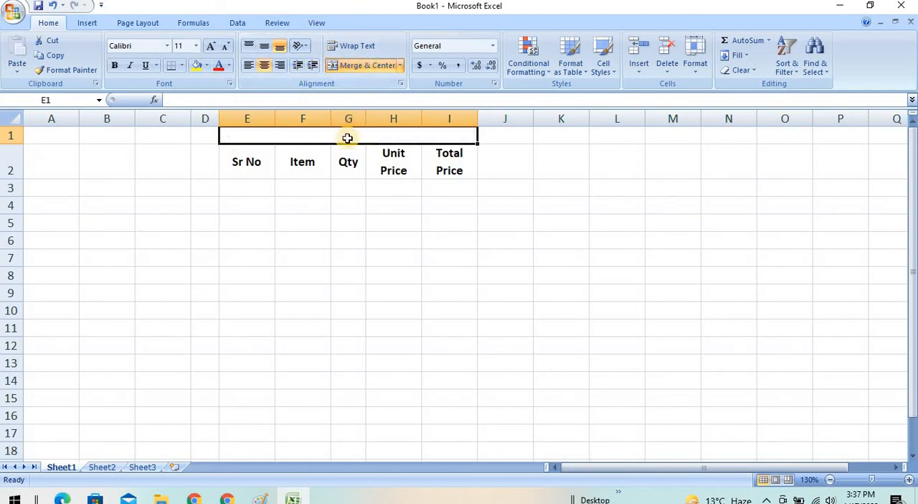
- Enter A&A INFO & TECH as the title in the merged cell above the headers
{"action": "type", "text": "A"}
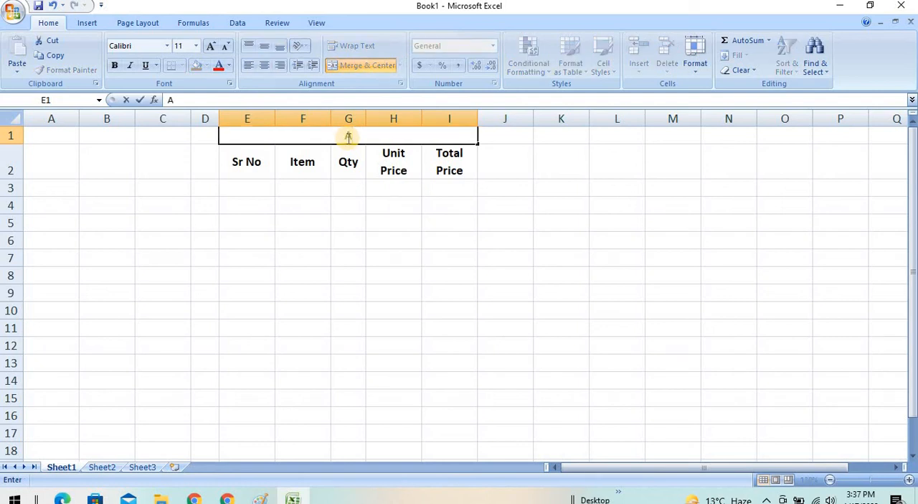
{"action": "type", "text": "&A INFO"}
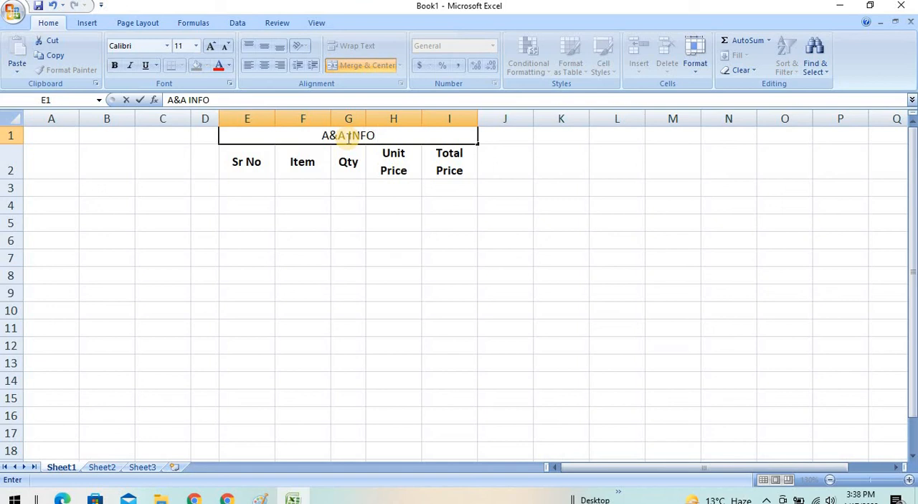
{"action": "type", "text": " & TECH"}
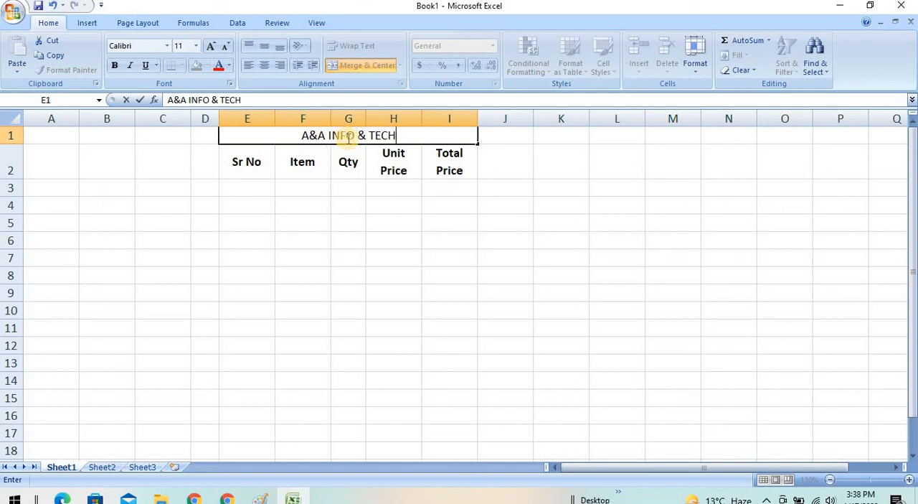
{"action": "left_click", "coordinate": [380, 216]}
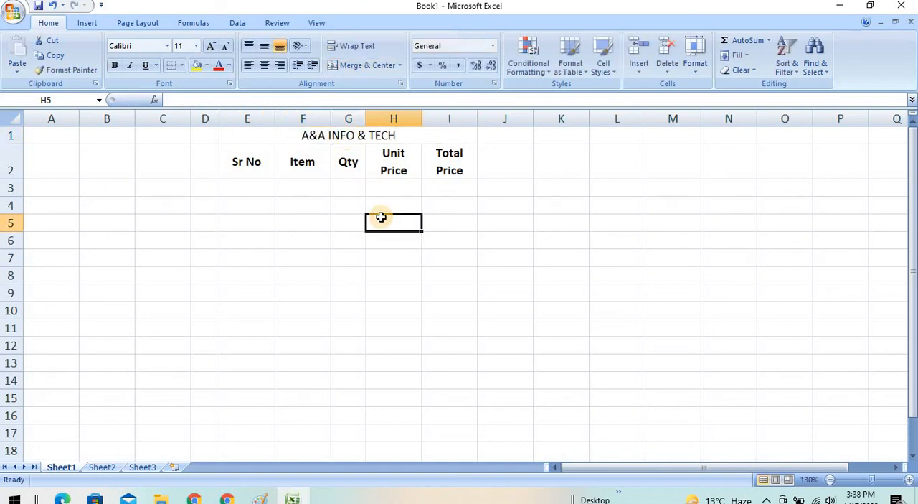